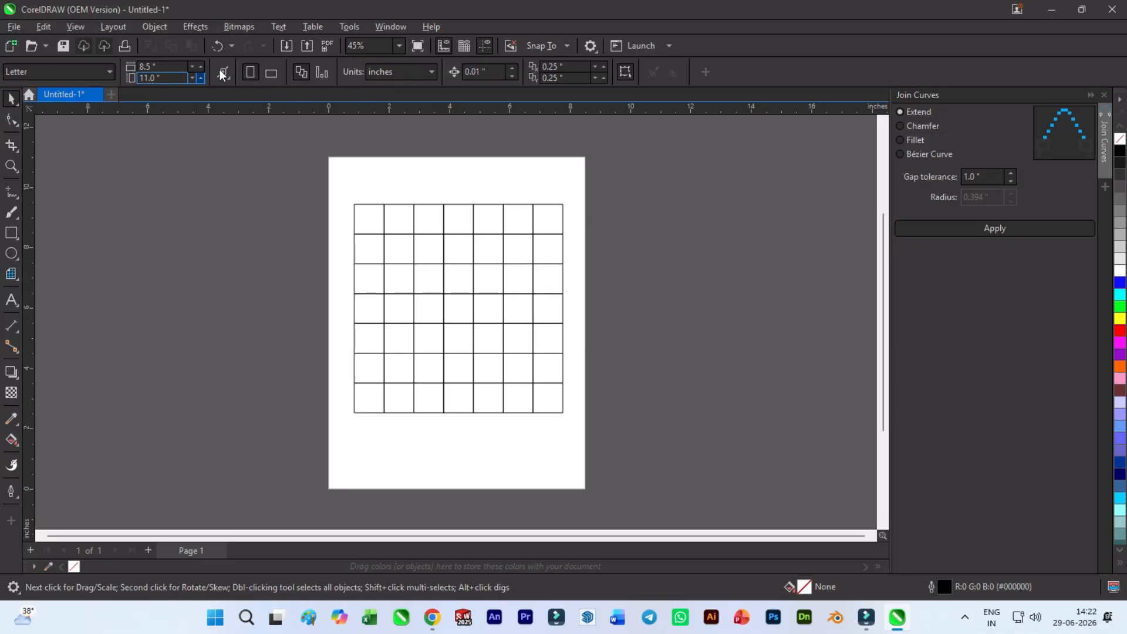
- Switch the page to landscape and extend the grid to eight columns with a copy offset one cell to the left
click(269, 73)
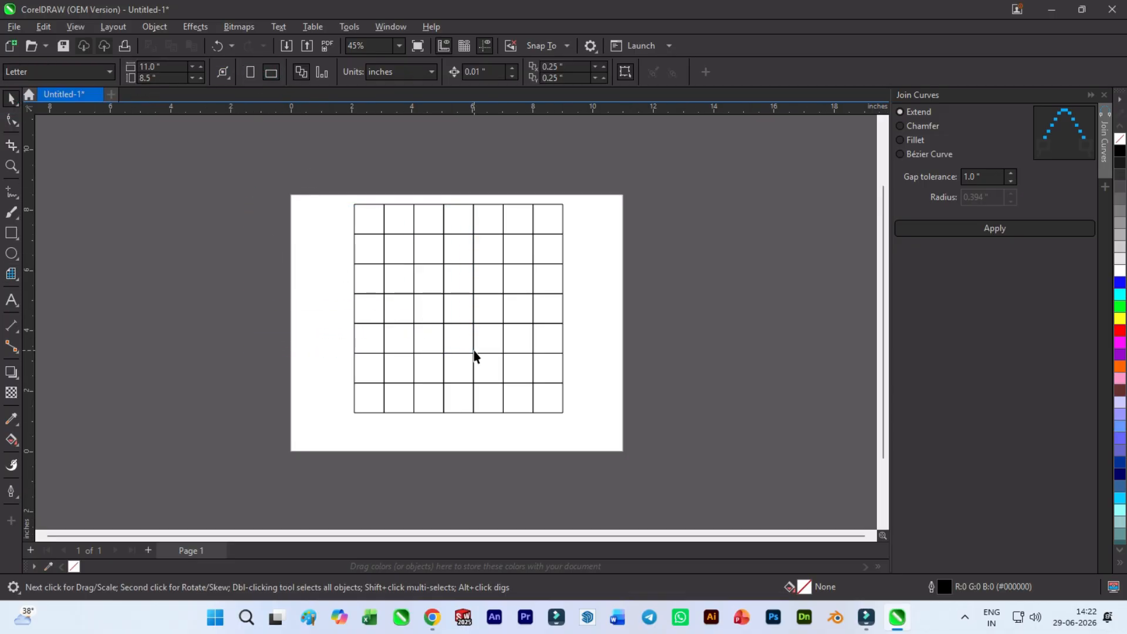
mouse_move(473, 354)
mouse_down()
mouse_move(510, 363)
mouse_move(484, 361)
mouse_up()
key(ctrl+z)
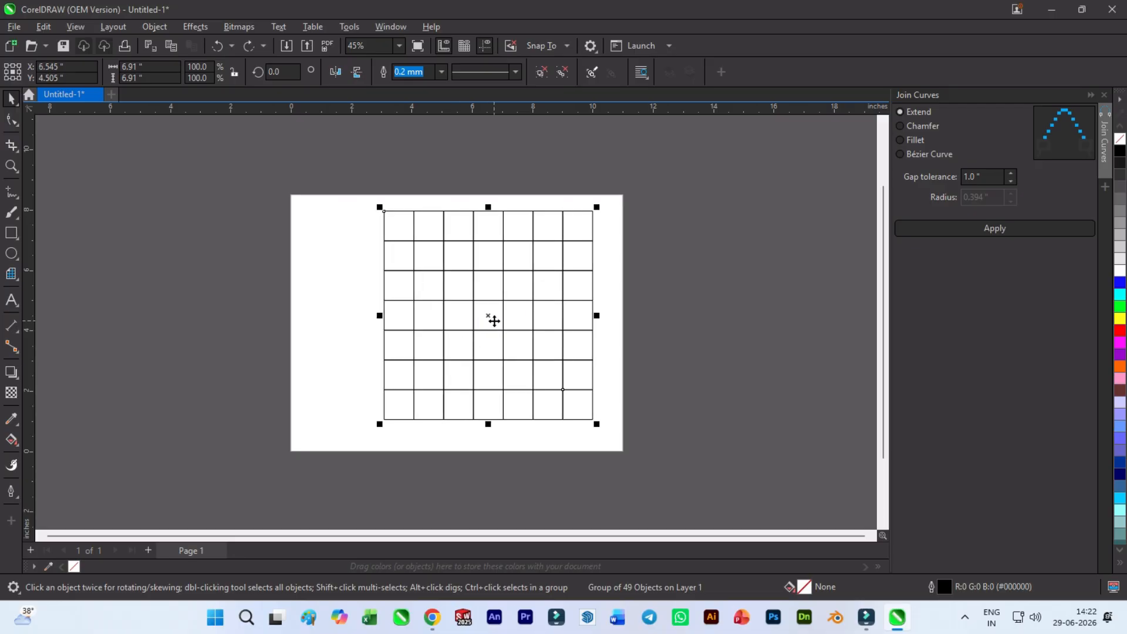
click(490, 318)
drag(490, 318, 460, 317)
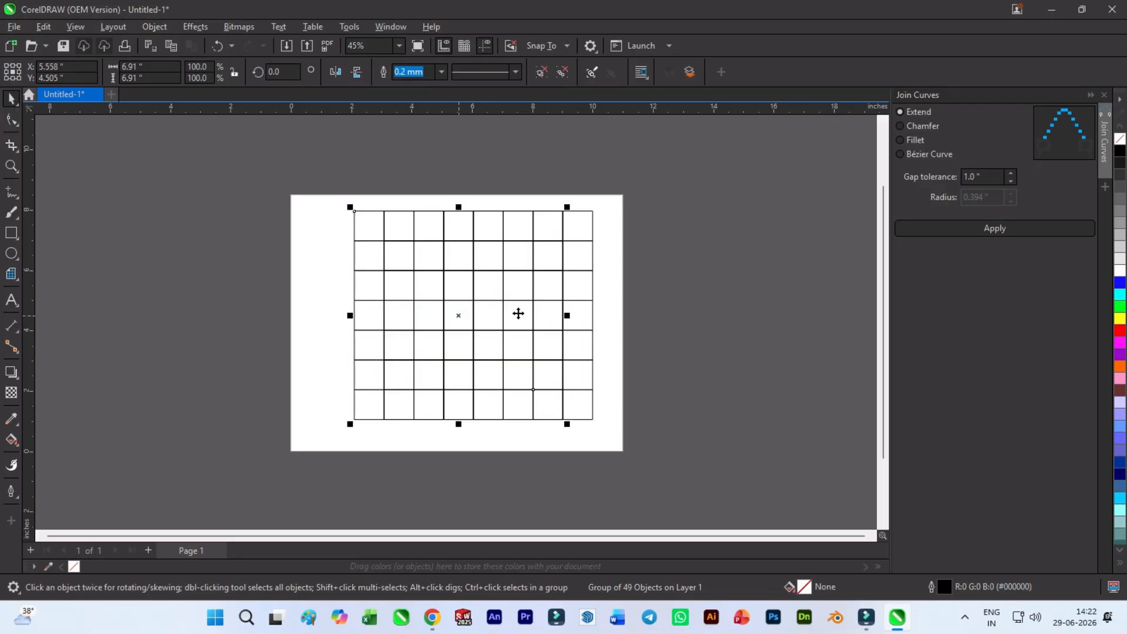
click(619, 303)
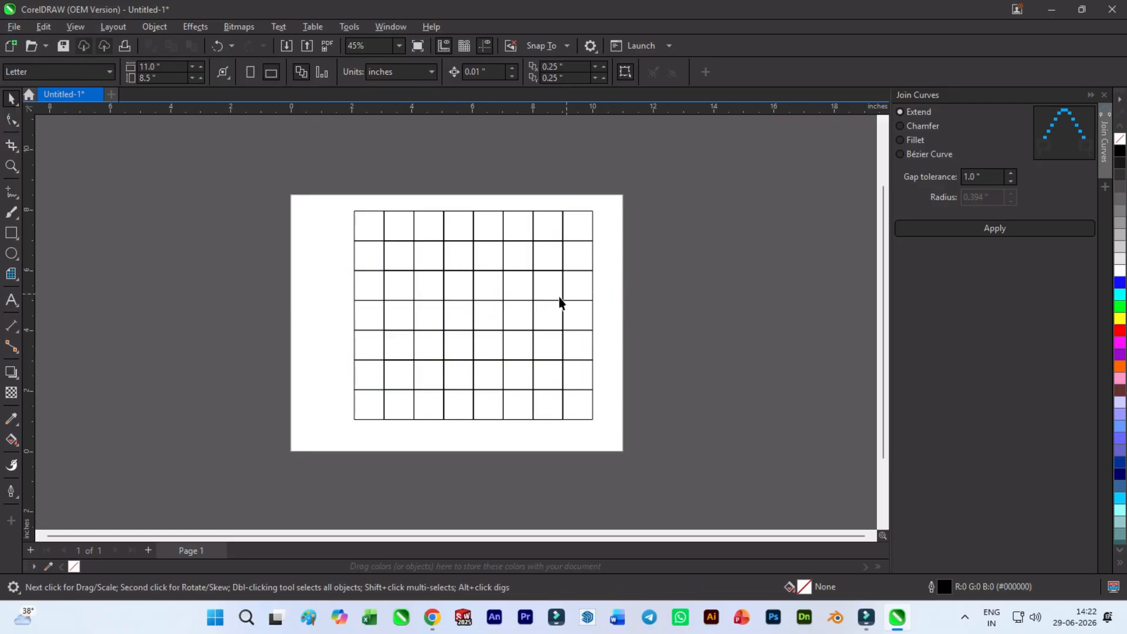
- Draw a circle about 4.94 in wide in the grid's lower-right corner, with two concentric copies three cells and one cell wide
key(F7)
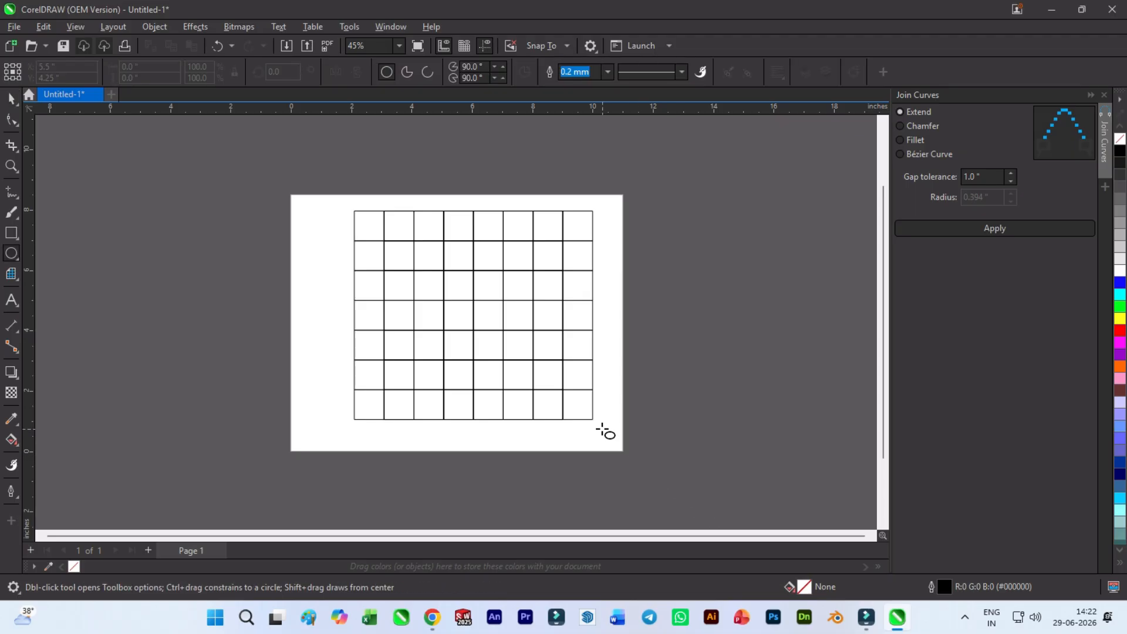
ctrl+drag(593, 420, 475, 272)
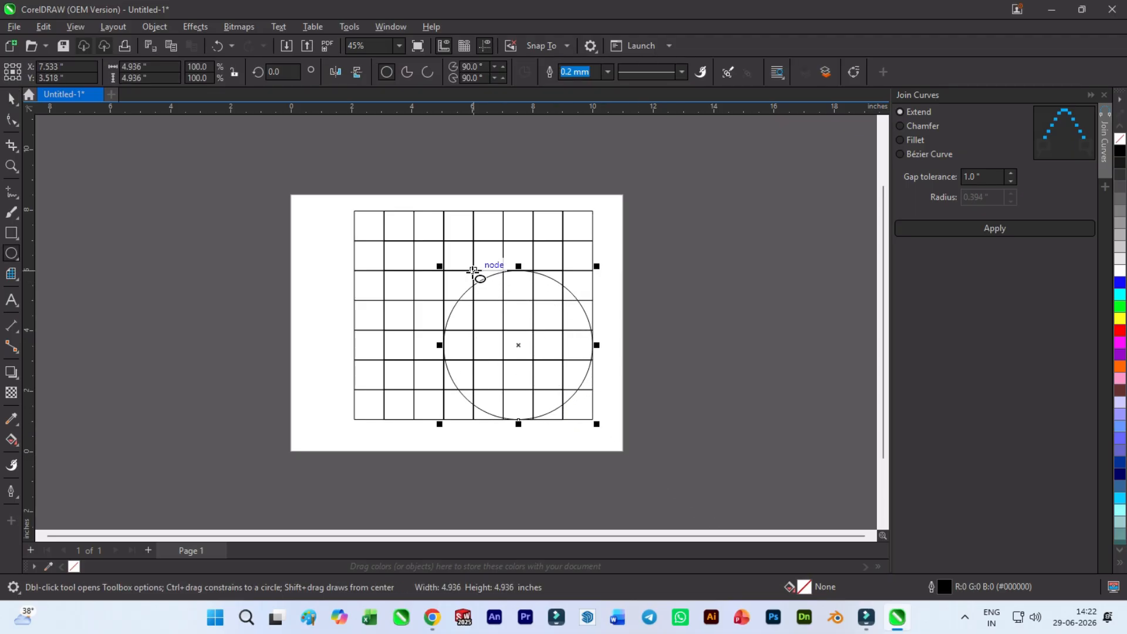
shift+drag(599, 427, 558, 370)
click(9, 100)
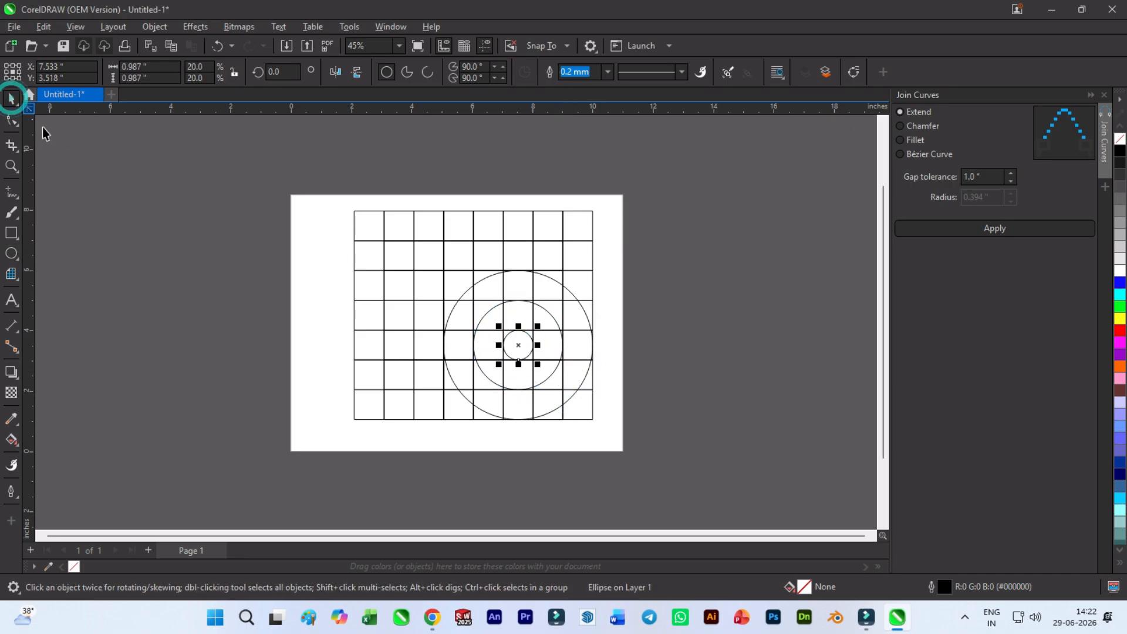
click(65, 153)
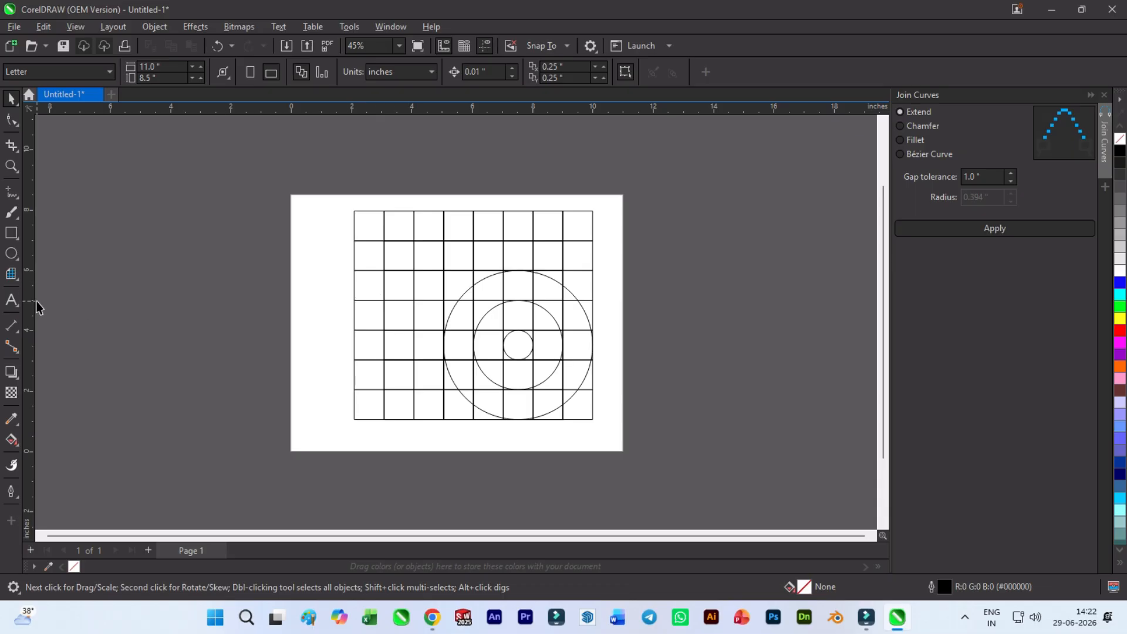
- Draw a four-cell circle about 3.95 in wide against the grid's top edge, one column from the right, with a concentric half-size copy
click(11, 253)
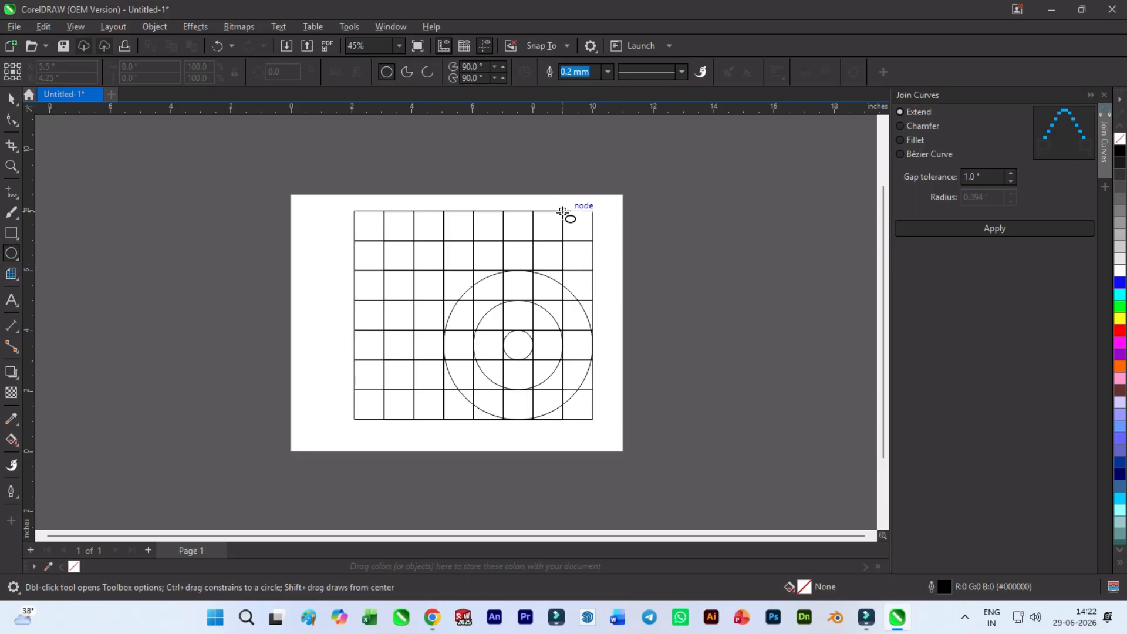
ctrl+drag(563, 212, 471, 330)
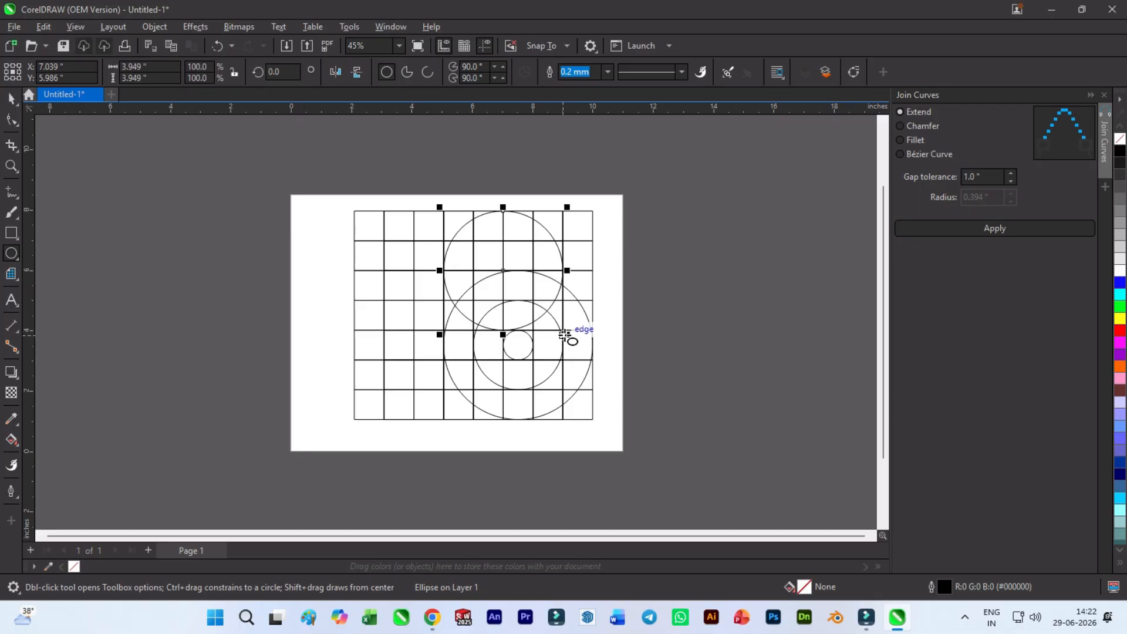
shift+drag(565, 335, 536, 303)
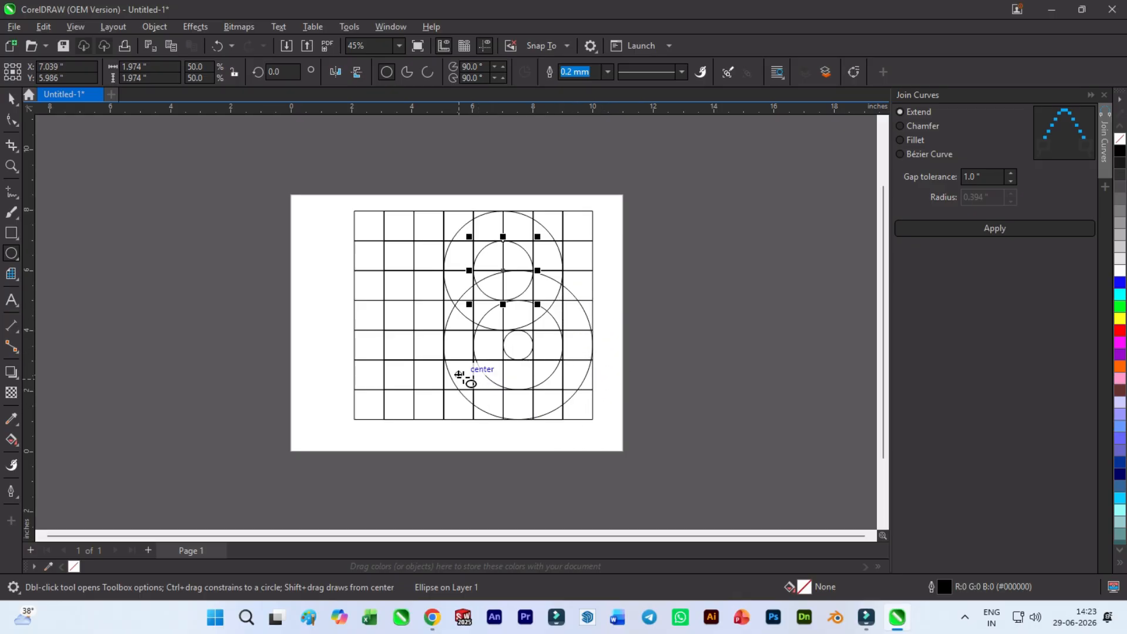
- Draw a two-cell circle about 1.97 in wide centred on the grid node three columns from the left and two rows up
scroll(430, 372, up, 1)
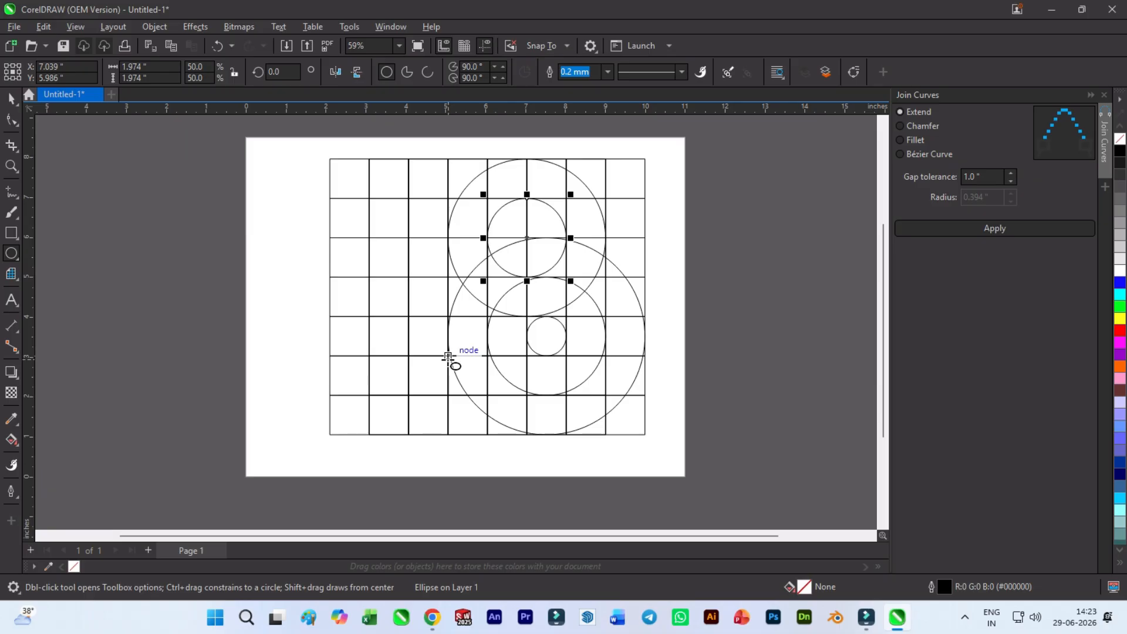
scroll(448, 357, up, 2)
drag(448, 350, 448, 271)
scroll(428, 347, down, 2)
scroll(428, 367, down, 1)
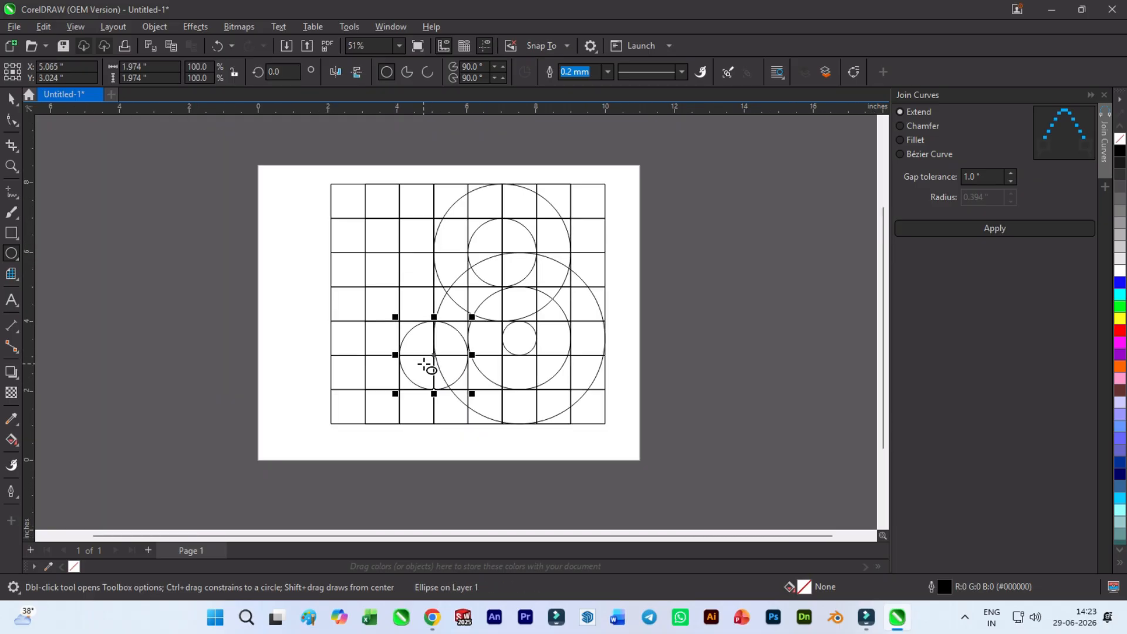
- Draw a one-cell circle in the fourth column, third row from the top, with concentric copies three and five cells wide
drag(451, 266, 451, 290)
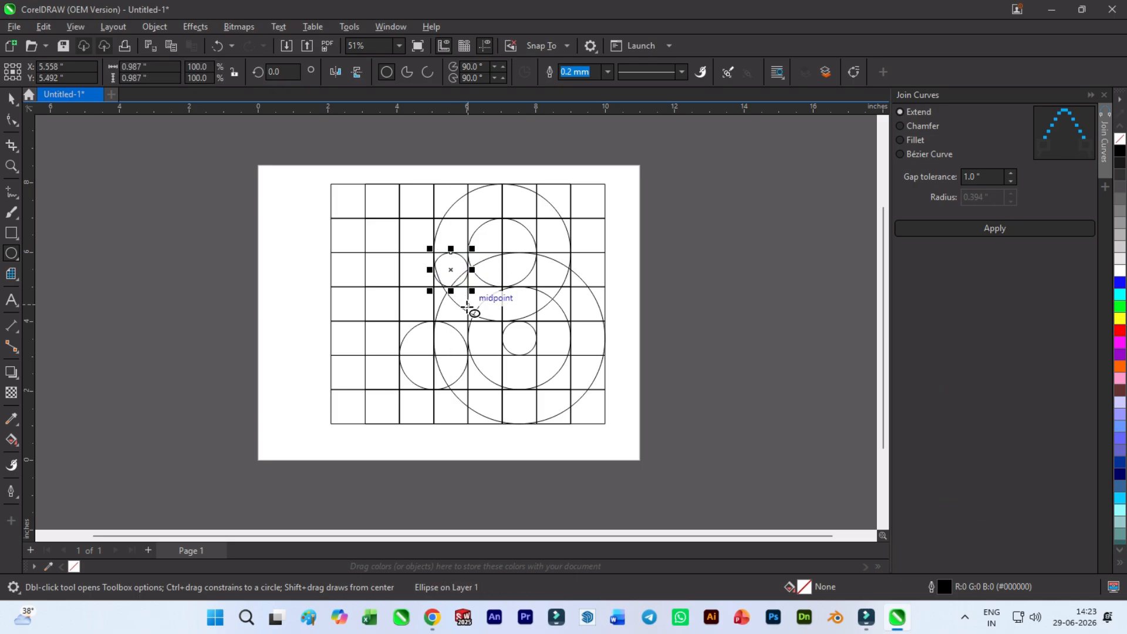
drag(472, 291, 544, 373)
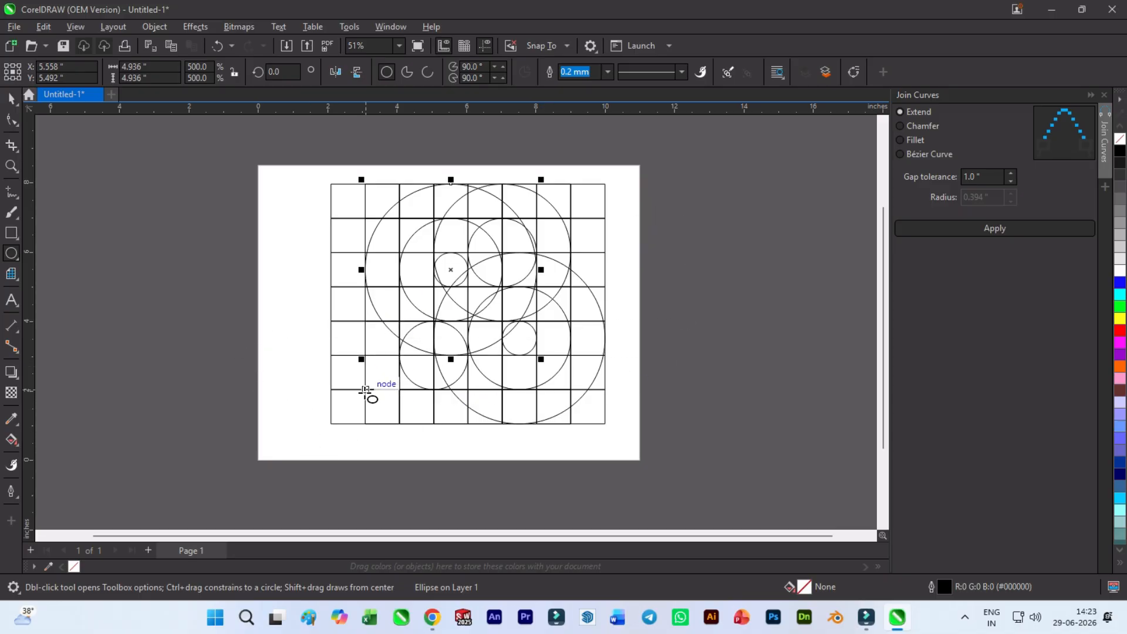
- Draw a circle about 1.38 in wide on the first inner vertical gridline and move it to touch the grid's bottom edge
drag(366, 391, 366, 416)
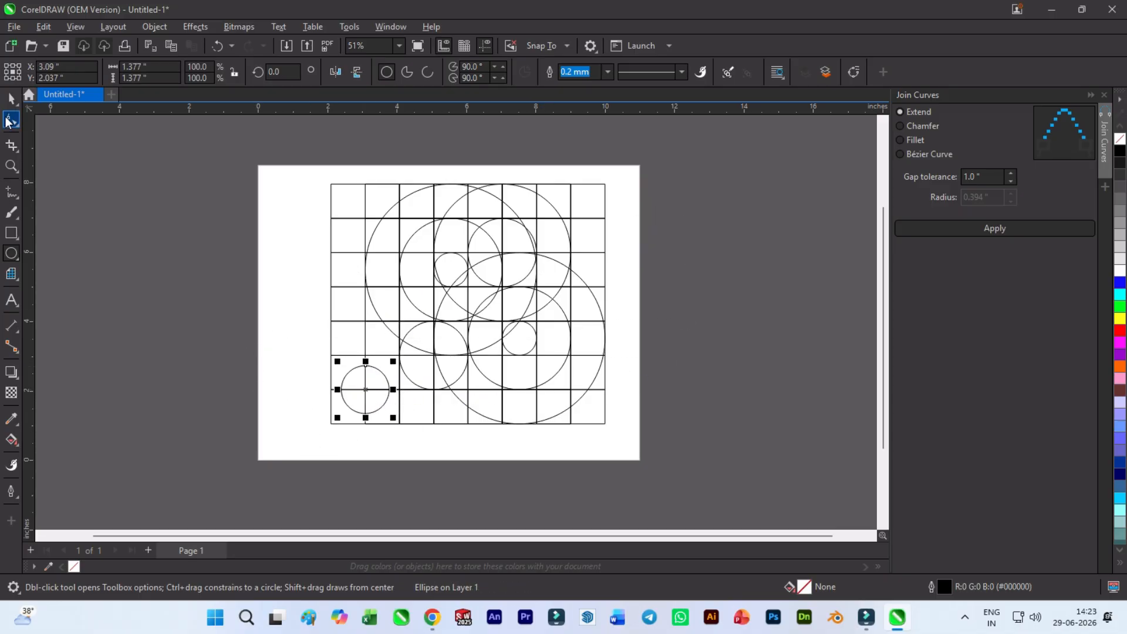
click(11, 98)
scroll(369, 433, up, 2)
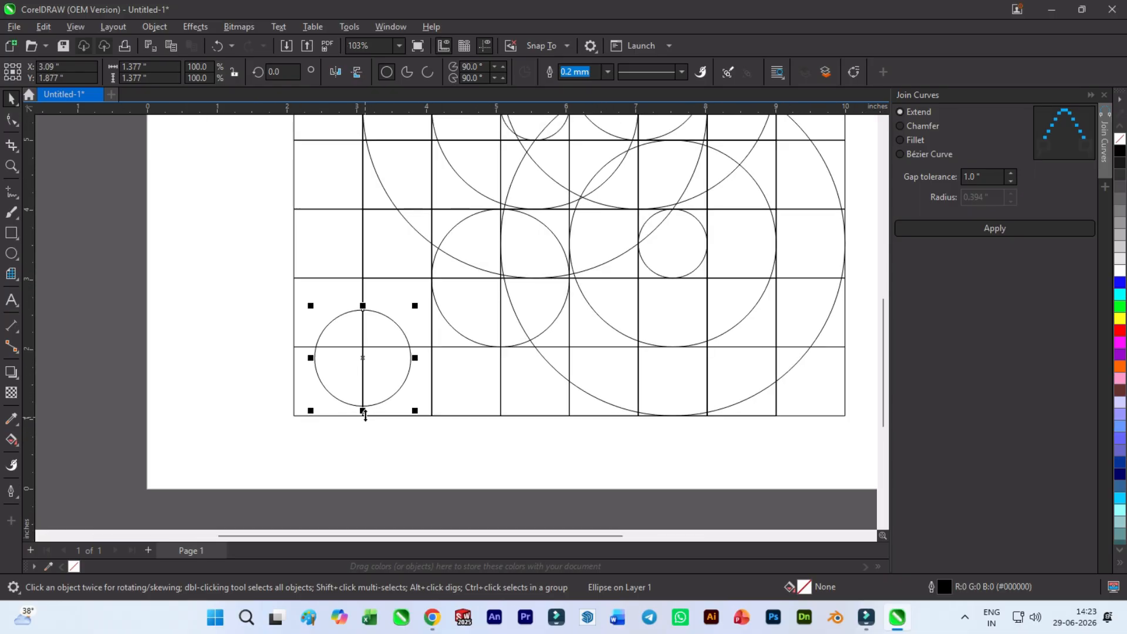
drag(364, 406, 364, 417)
scroll(361, 390, down, 3)
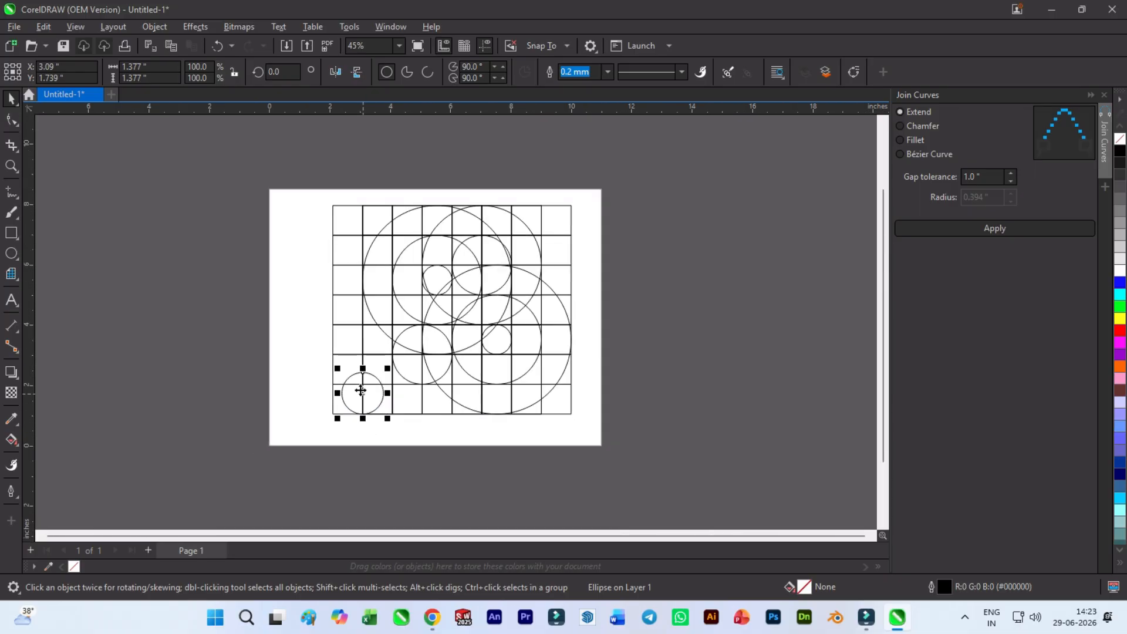
- Copy the lower-left circle straight up so its top touches the grid's top edge
drag(363, 374, 359, 206)
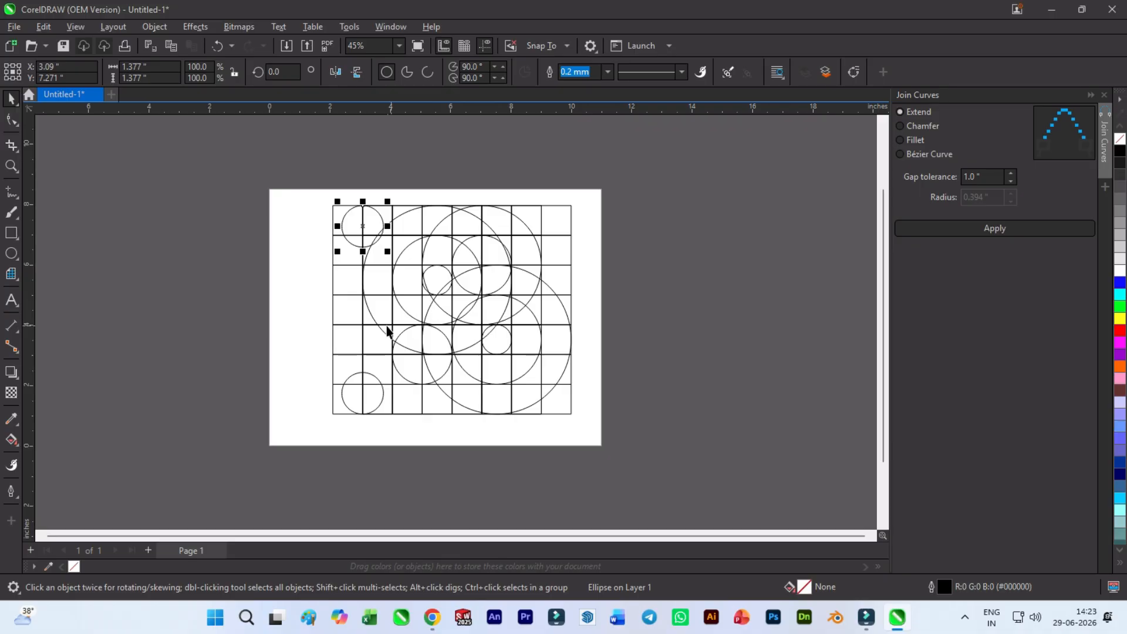
scroll(381, 332, up, 1)
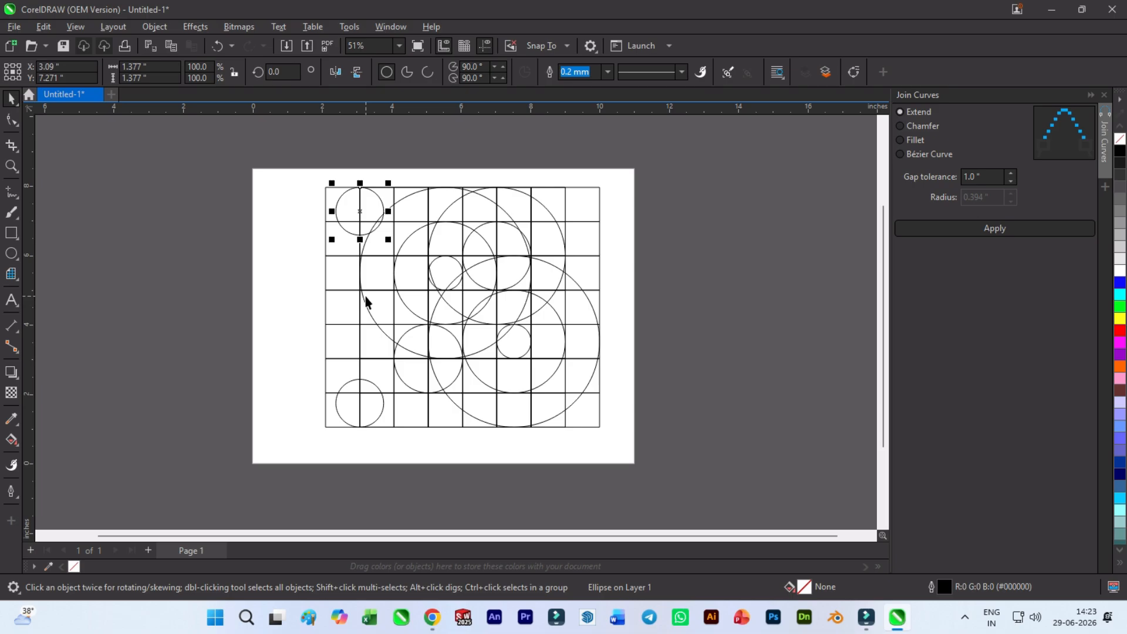
click(271, 288)
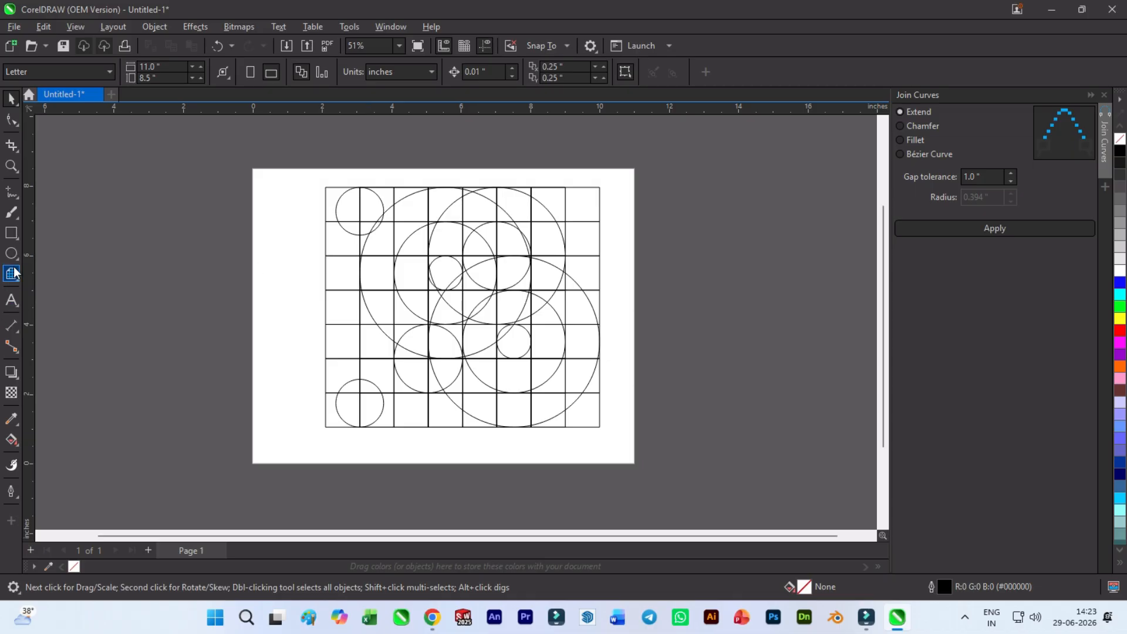
- Draw a vertical line about 7.67 in long tangent to the left sides of both left circles, extending past the grid's top and bottom
click(13, 193)
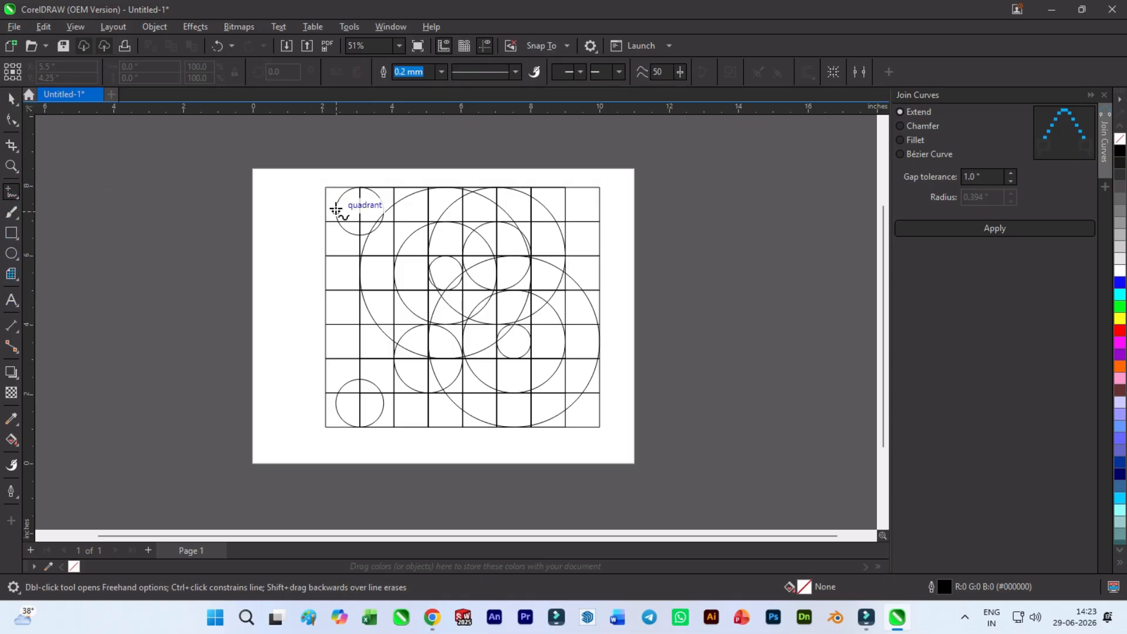
click(337, 211)
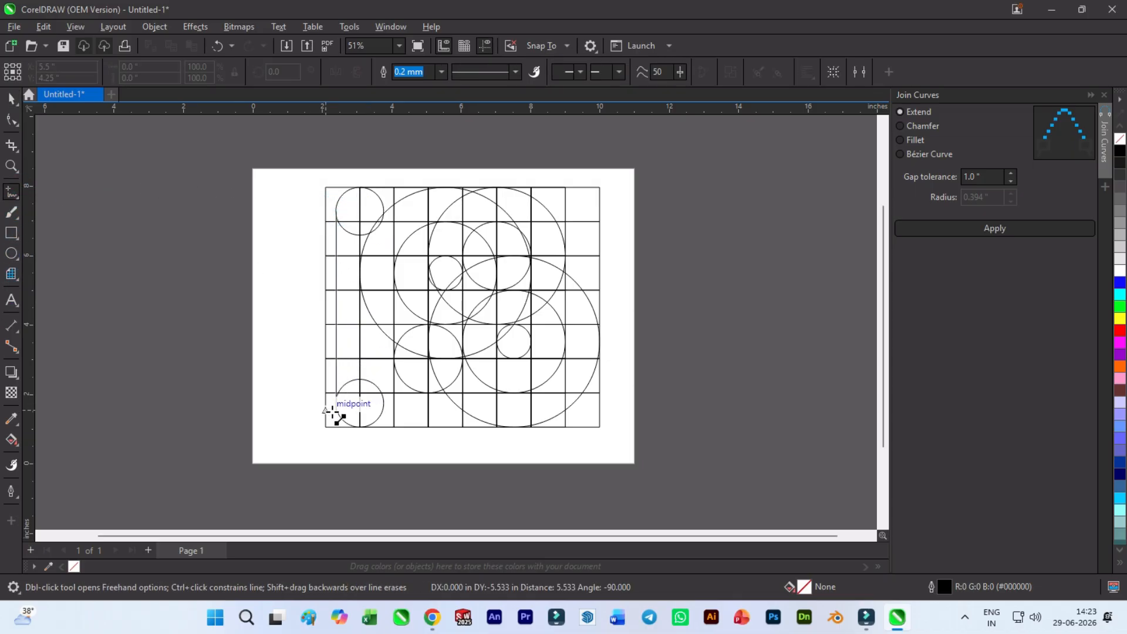
click(337, 445)
drag(334, 202, 335, 175)
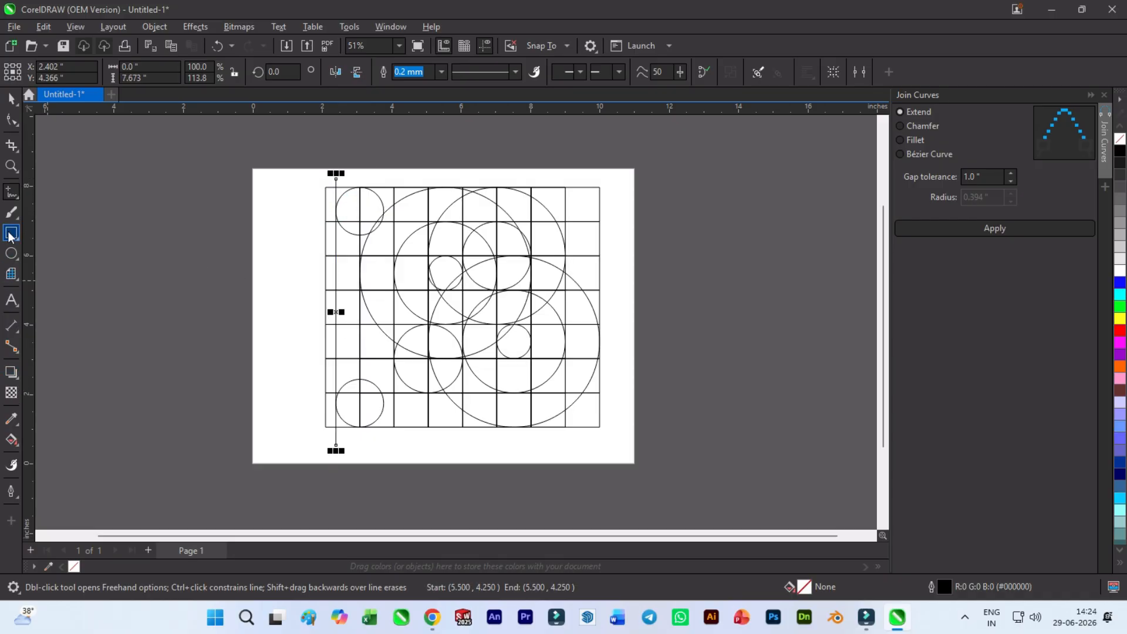
- Draw a 0.987 in circle and fit it in the grid's first column, touching the underside of the upper-left circle
click(11, 253)
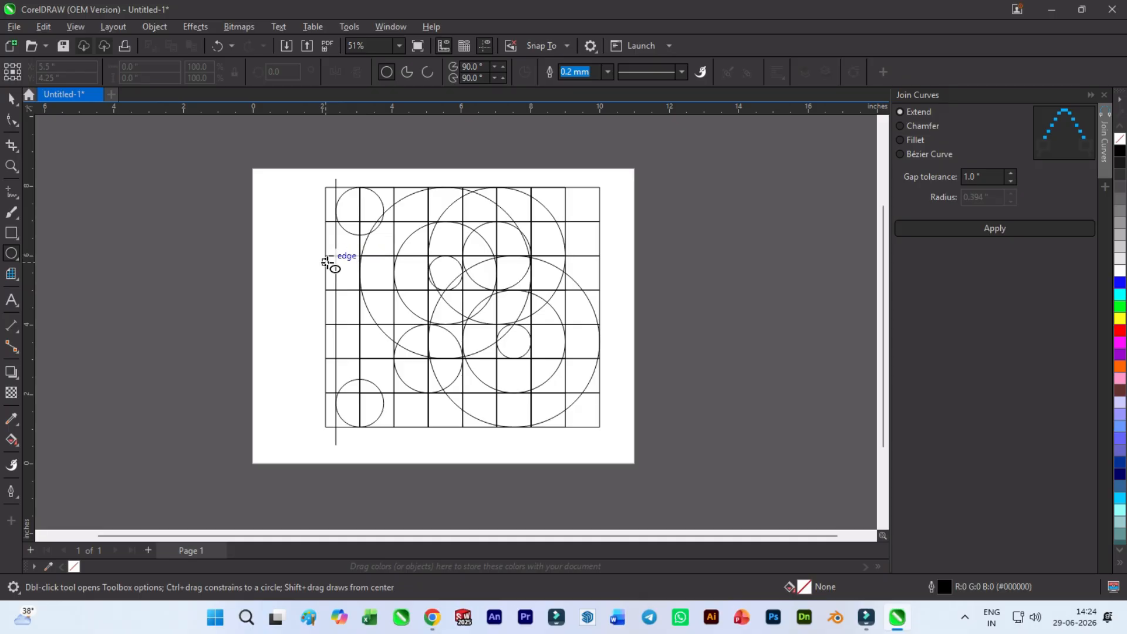
drag(282, 260, 324, 303)
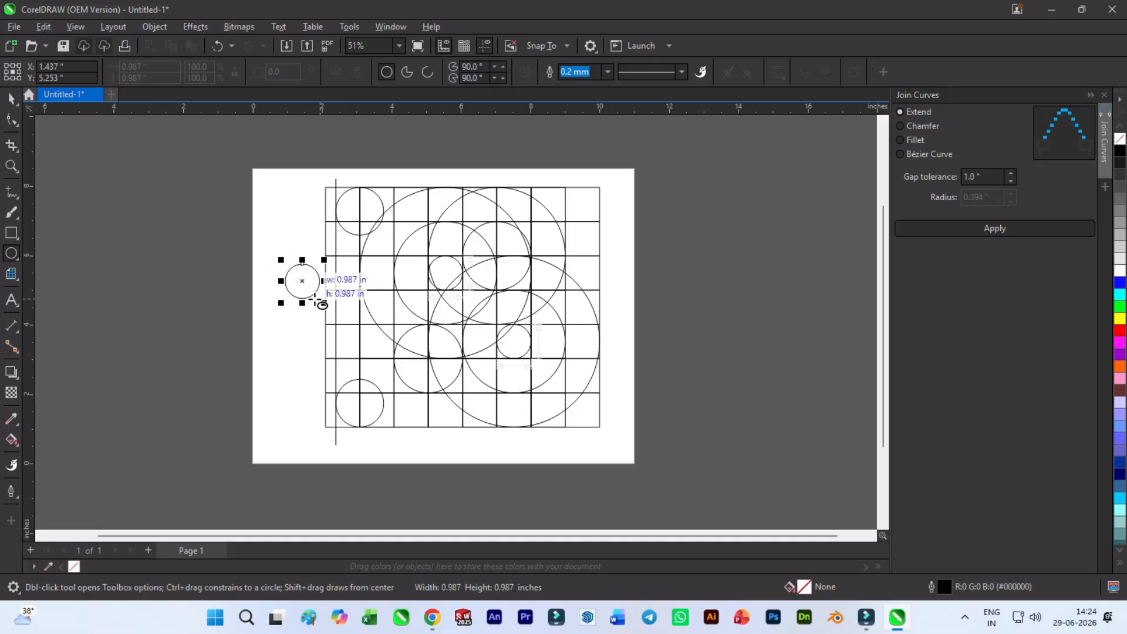
click(5, 101)
scroll(229, 292, up, 2)
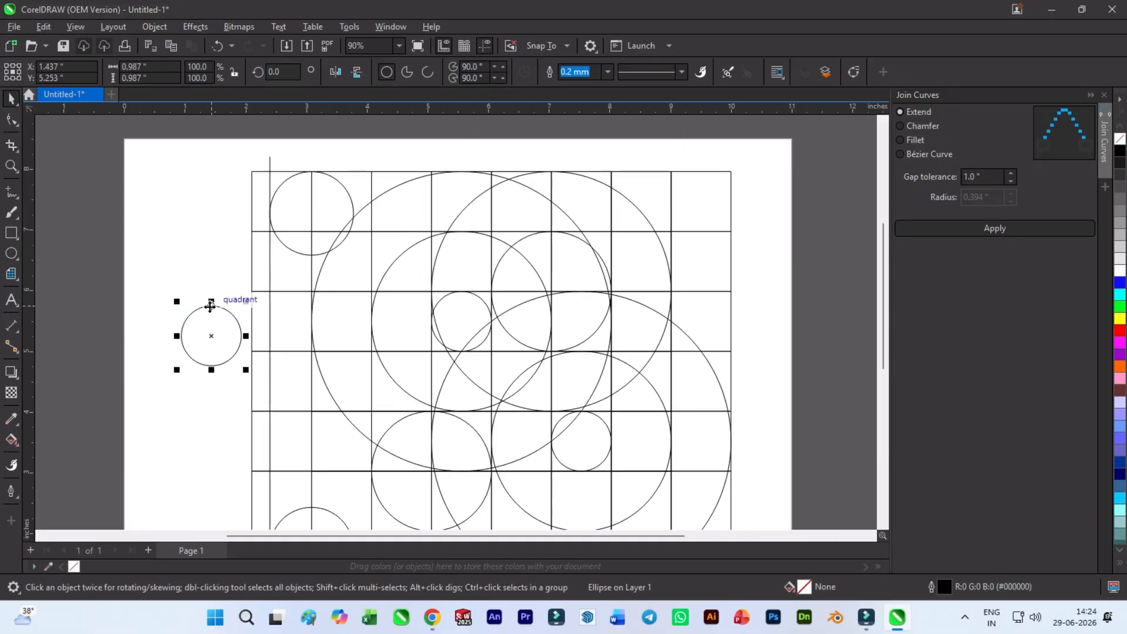
drag(210, 306, 295, 259)
scroll(298, 246, up, 1)
scroll(320, 293, up, 1)
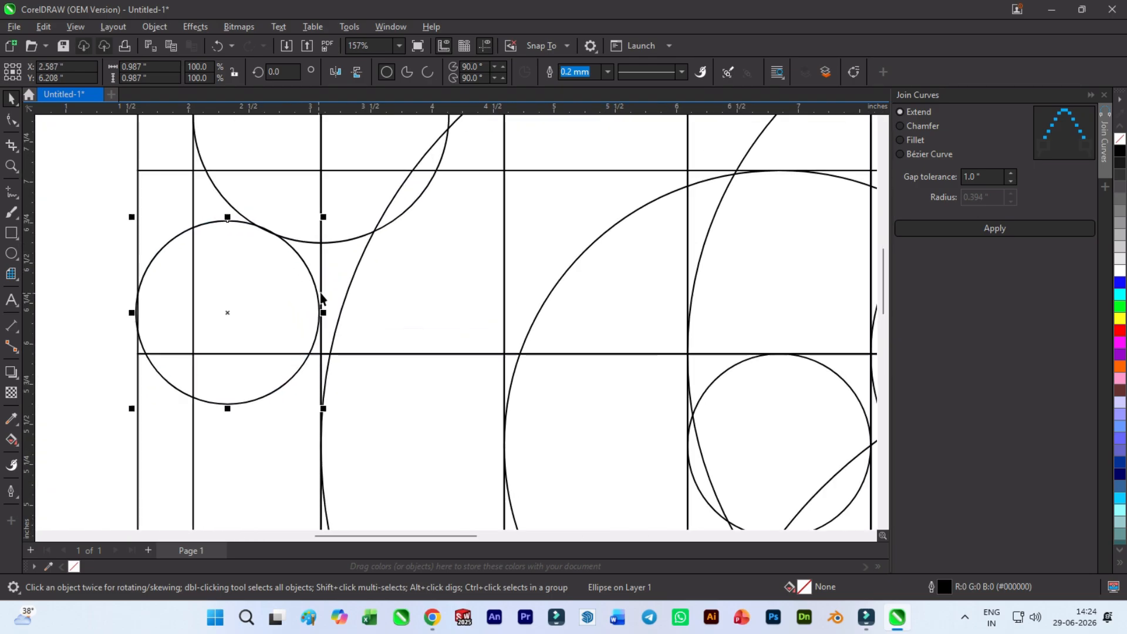
scroll(355, 286, up, 1)
key(Down)
key(Right)
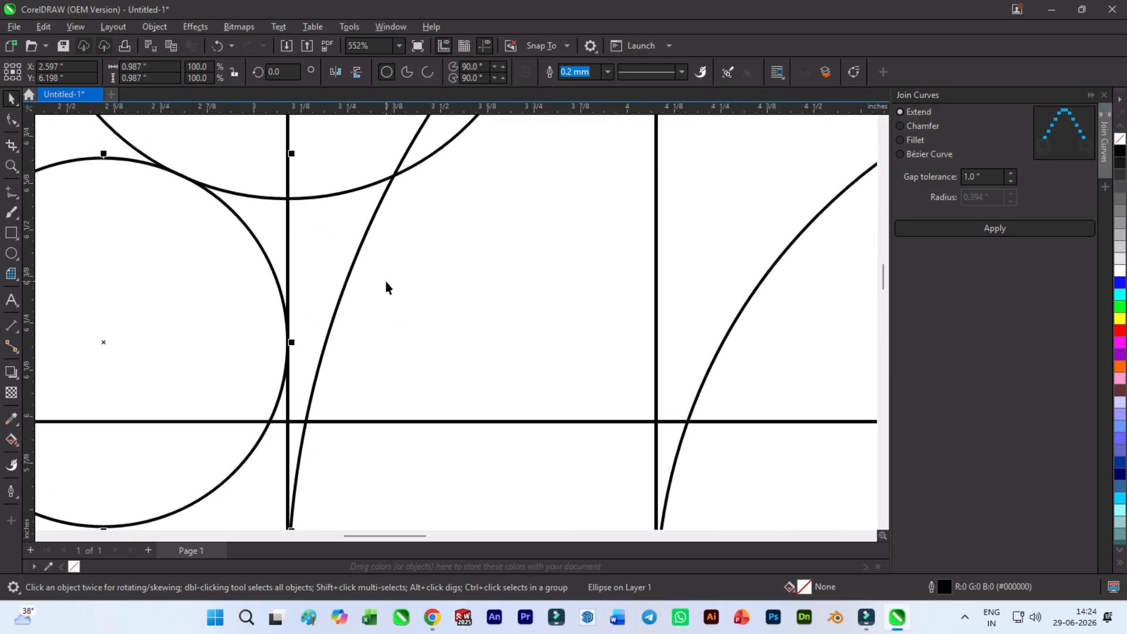
scroll(353, 287, down, 6)
key(Escape)
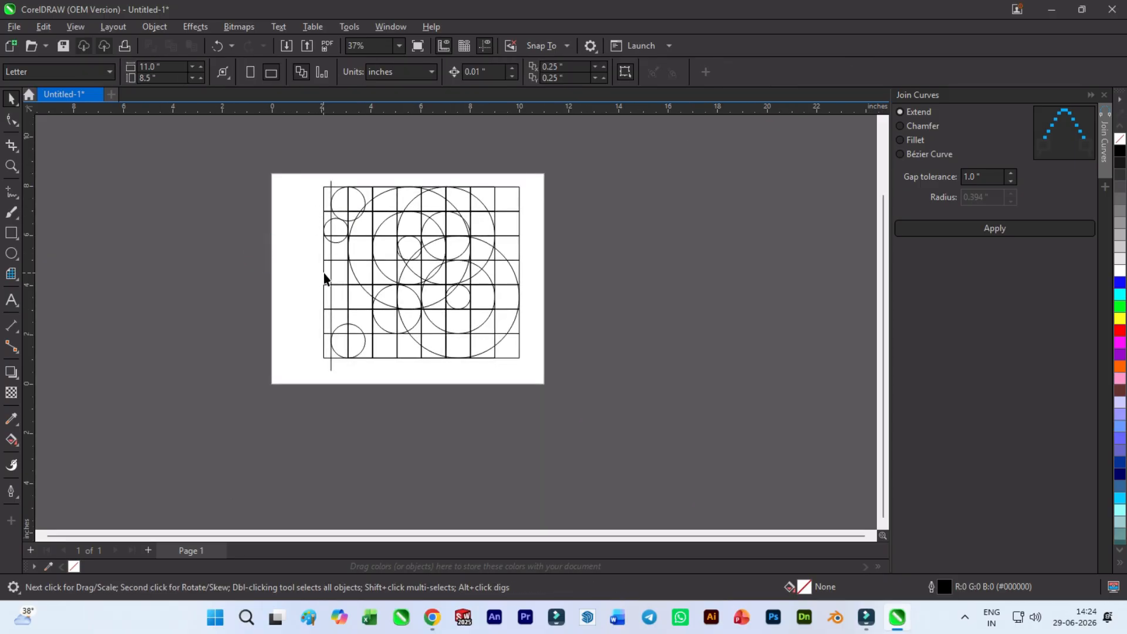
- Copy the small first-column circle straight down and nudge it until it touches the top of the lower-left circle
scroll(323, 273, up, 2)
click(335, 219)
drag(335, 219, 323, 355)
scroll(323, 355, up, 1)
scroll(384, 378, up, 4)
key(Up)
key(Up)
key(Up)
key(Up)
key(Up)
key(Up)
key(Up)
key(Up)
key(Up)
key(Up)
key(Up)
key(Up)
key(Up)
key(Up)
key(Up)
key(Up)
key(Up)
key(Up)
key(Up)
key(Up)
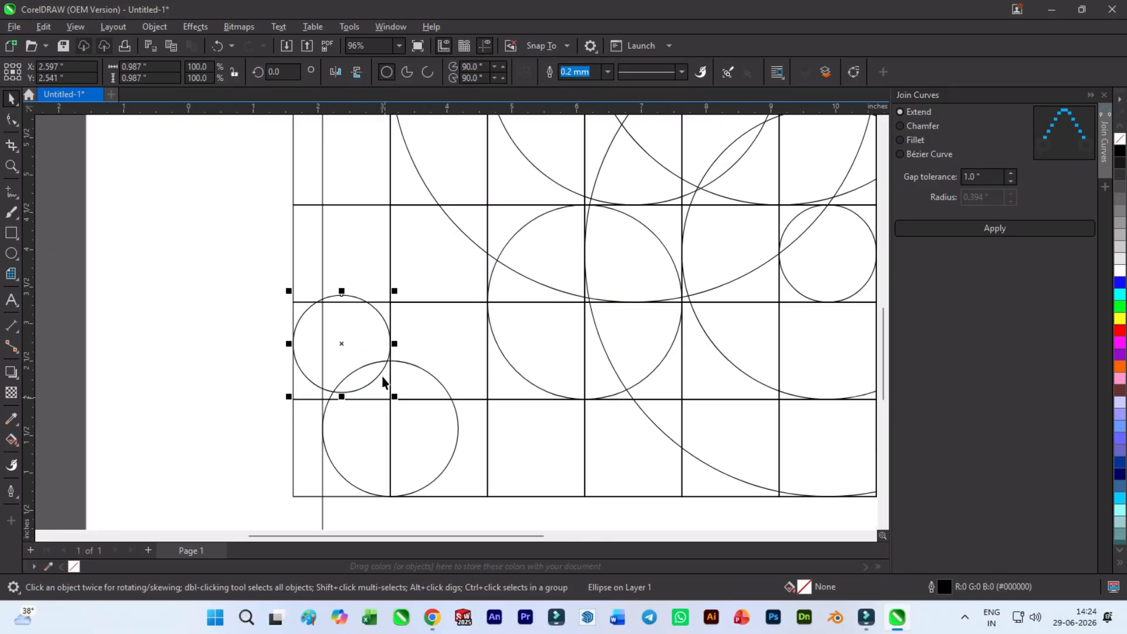
key(Up)
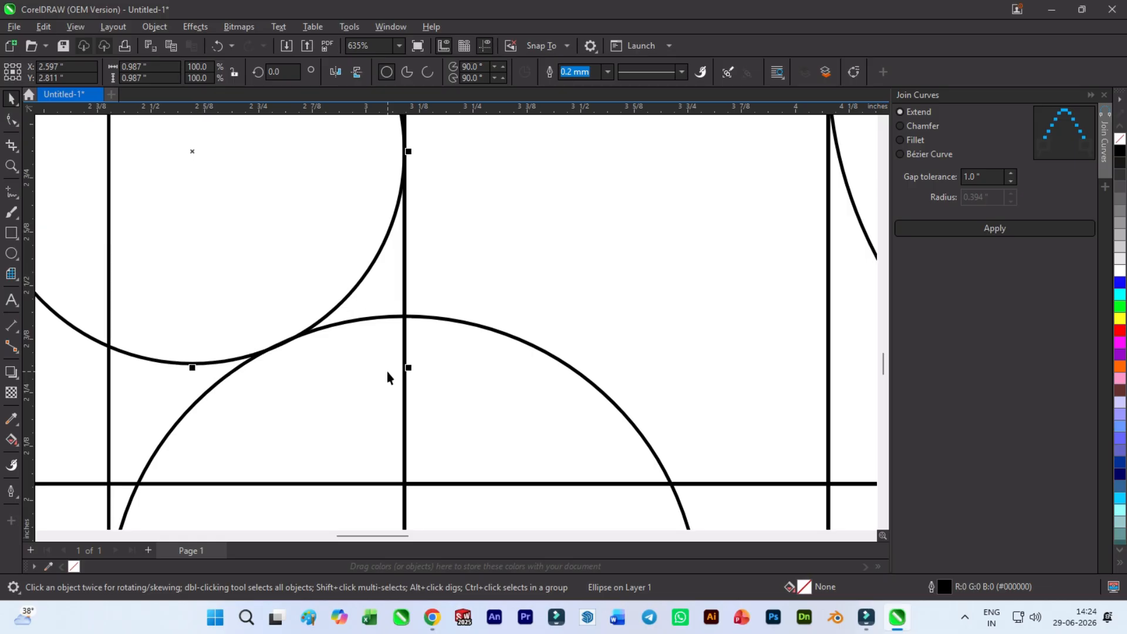
scroll(386, 372, down, 2)
click(176, 421)
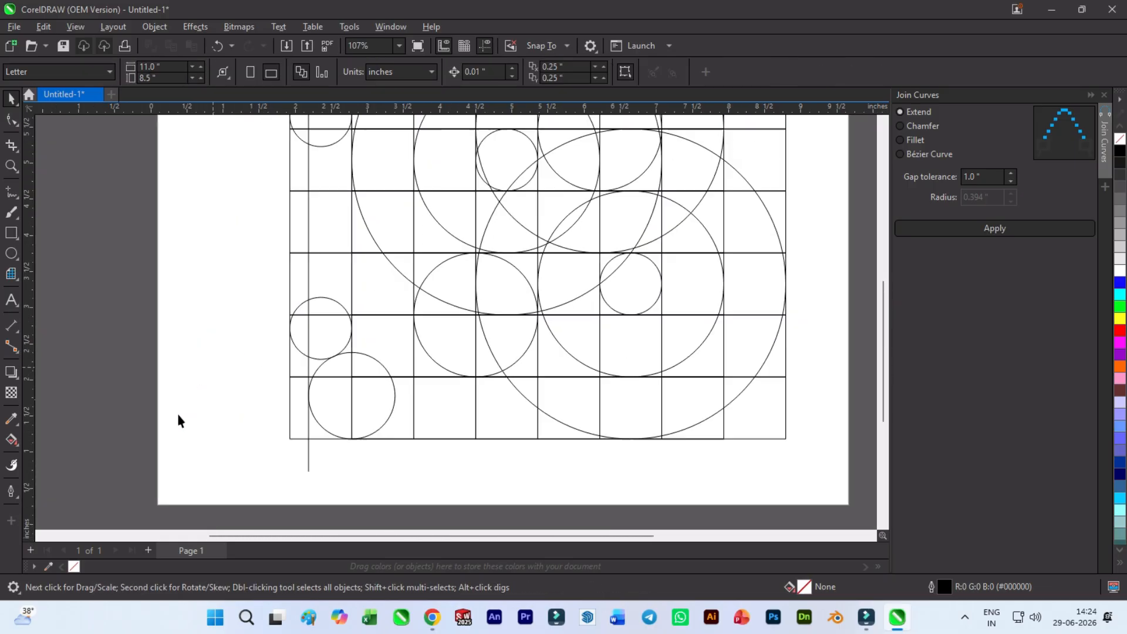
scroll(277, 415, down, 5)
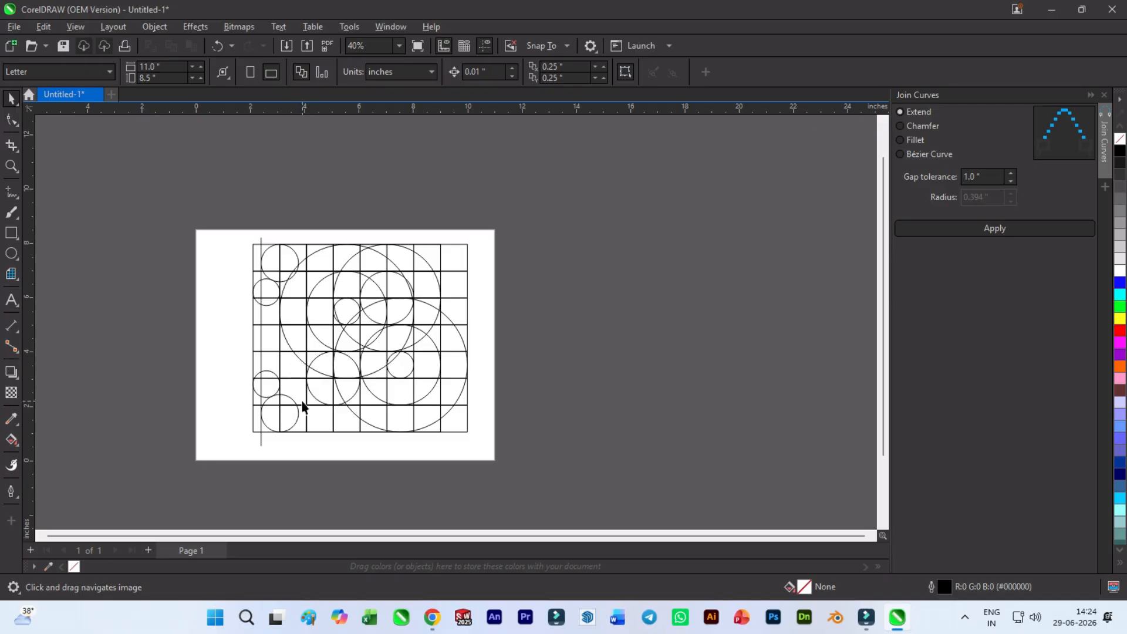
scroll(279, 401, up, 1)
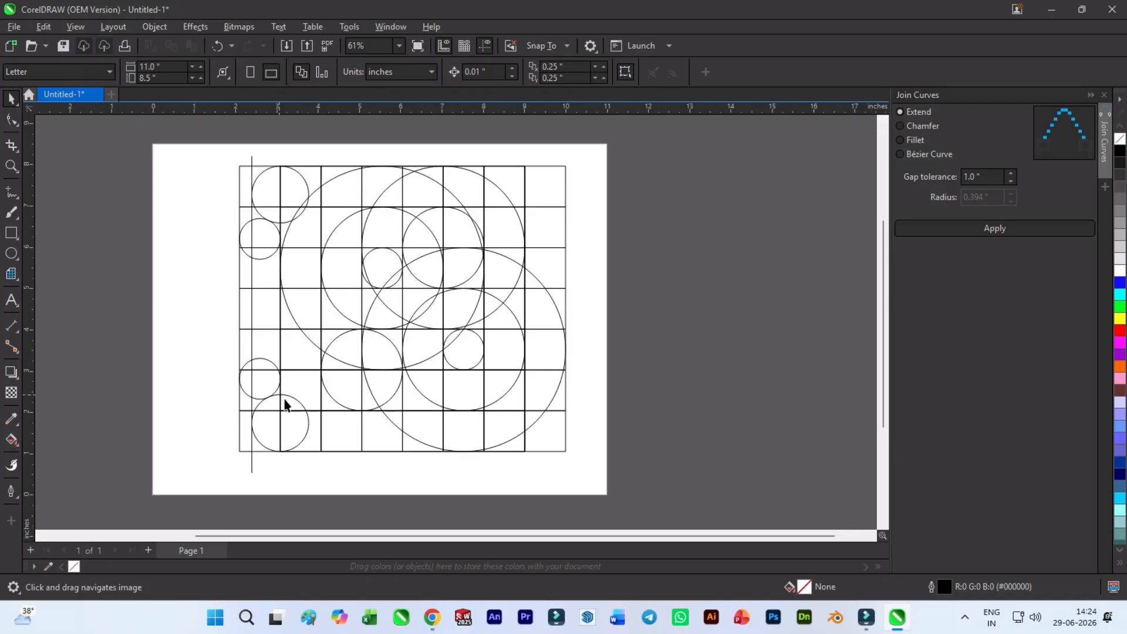
click(11, 440)
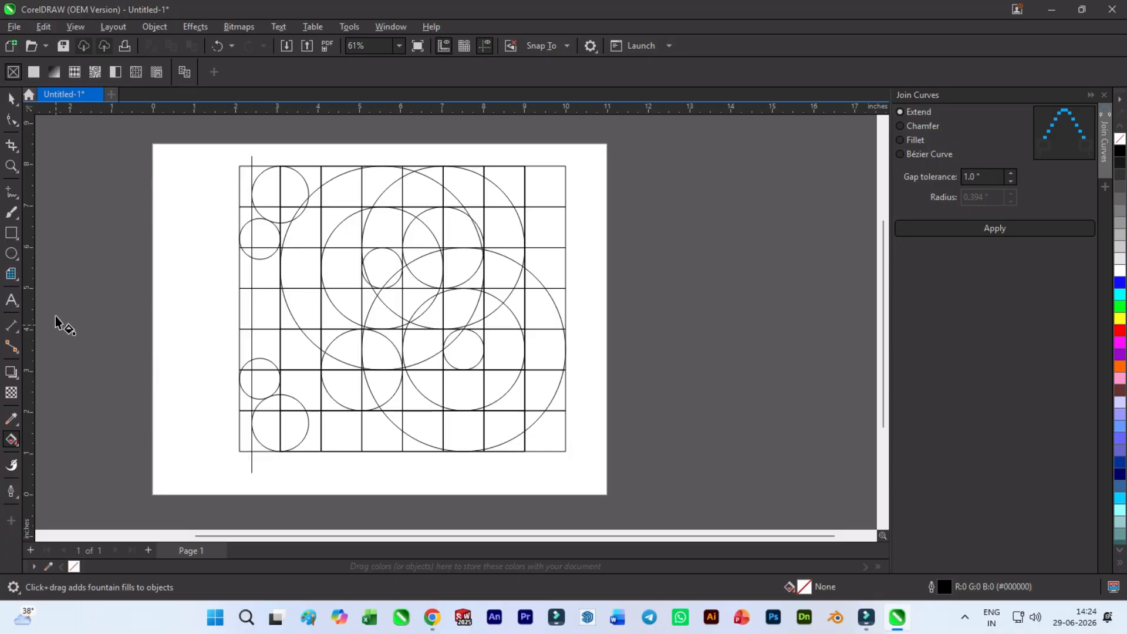
click(12, 148)
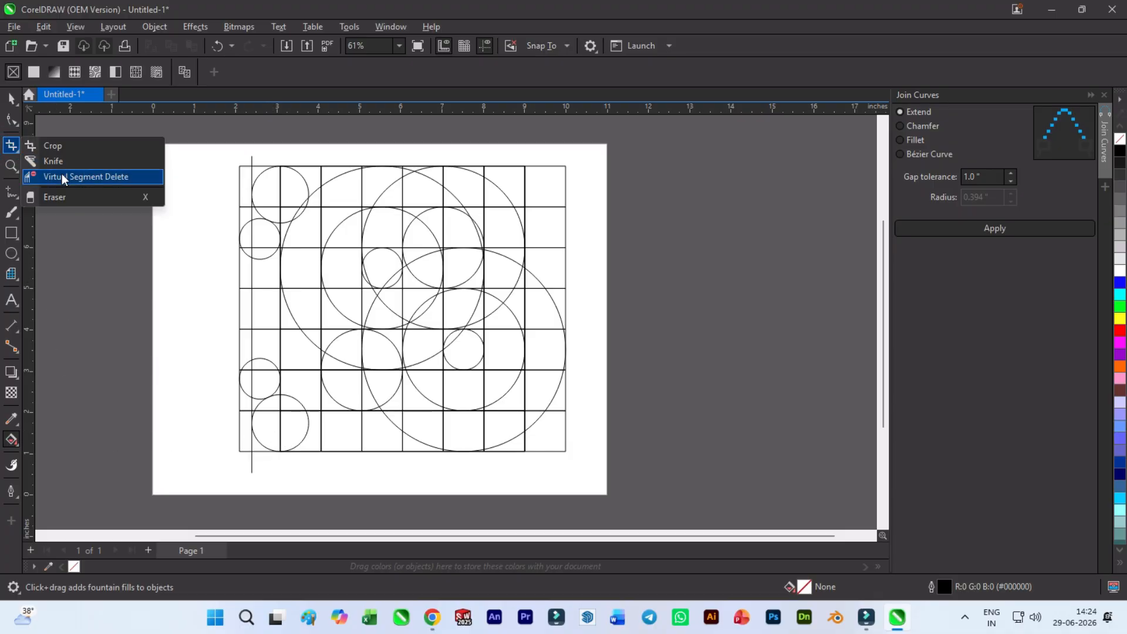
click(63, 177)
scroll(288, 194, up, 3)
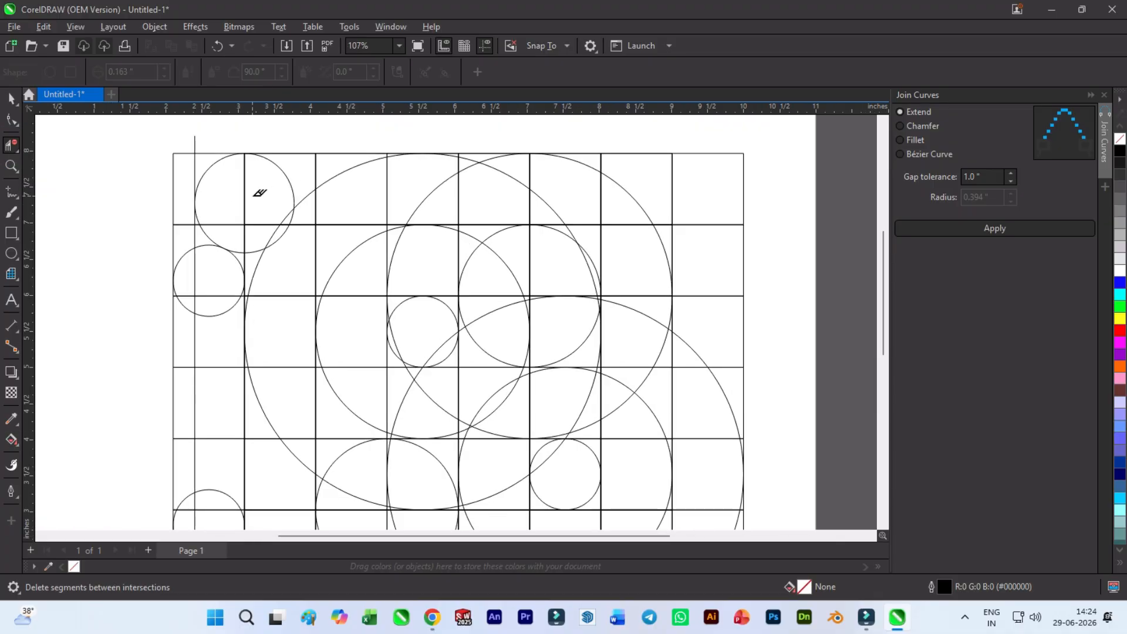
- Smart Fill every region of the lower-left circle with red
click(12, 440)
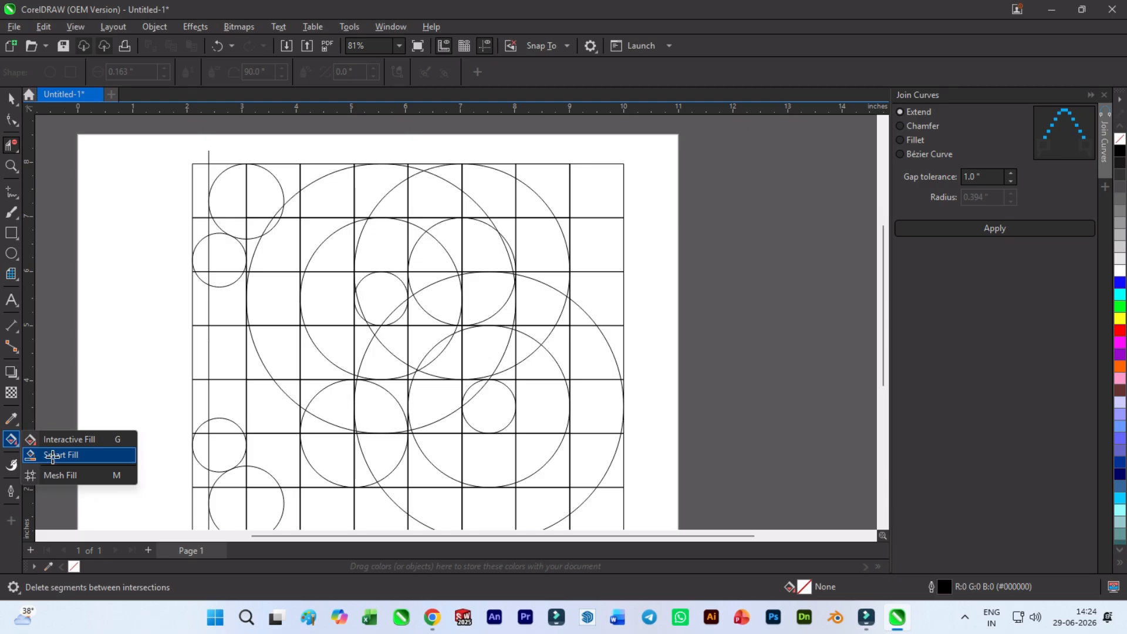
click(56, 456)
scroll(235, 411, down, 2)
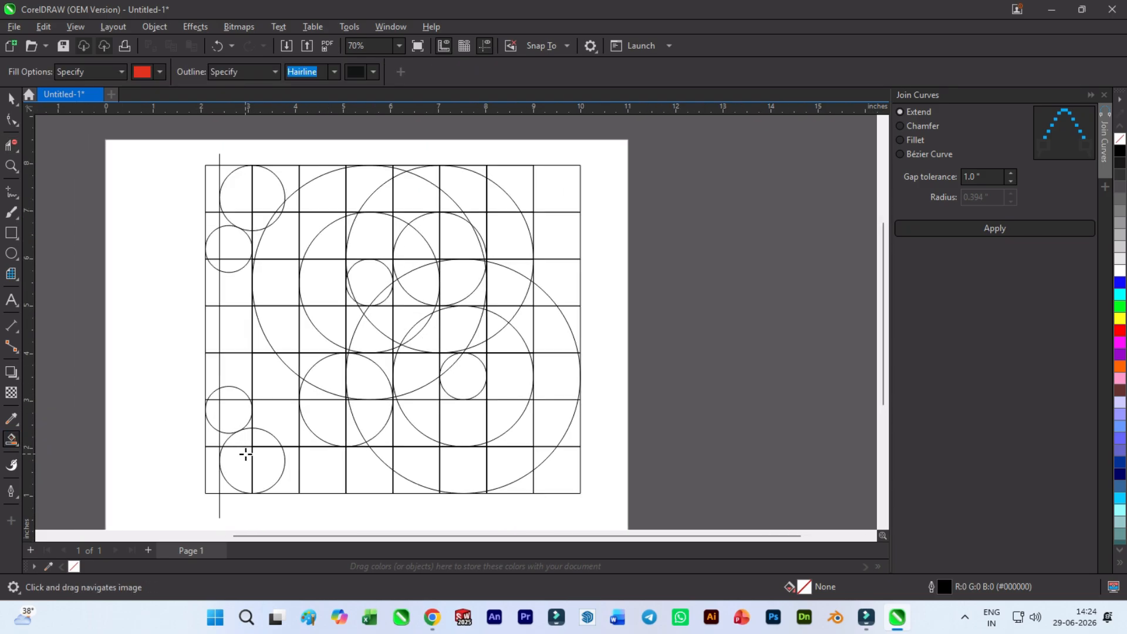
click(246, 454)
click(241, 439)
click(267, 439)
click(283, 458)
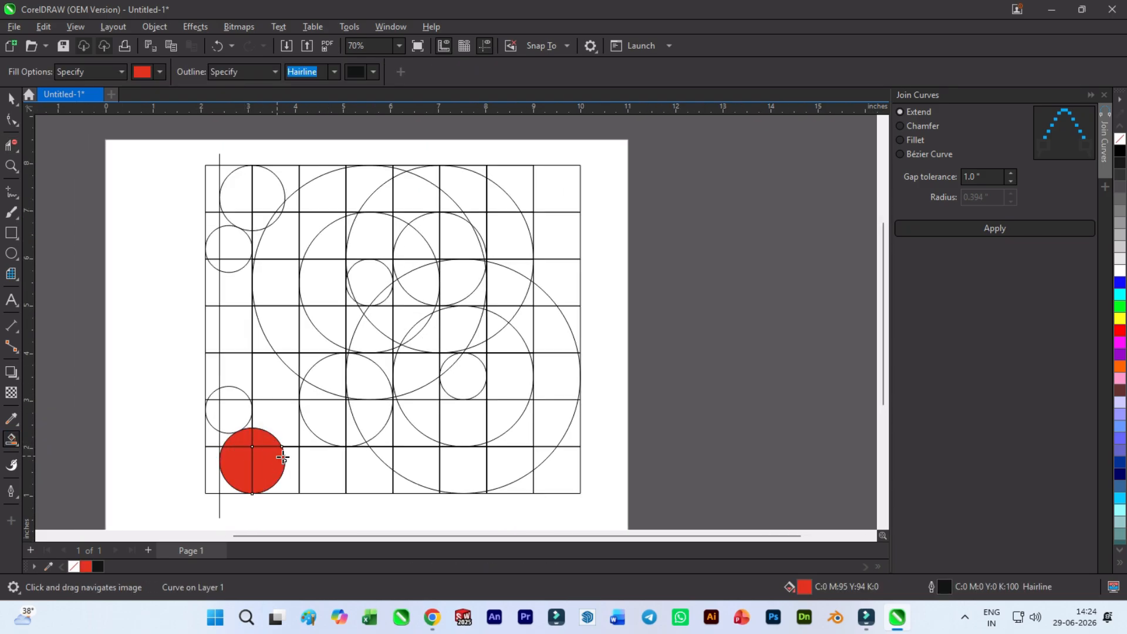
- Fill the bottom bar red from the lower-left circle through the grid's fourth column, including the stem's lower corner
click(292, 463)
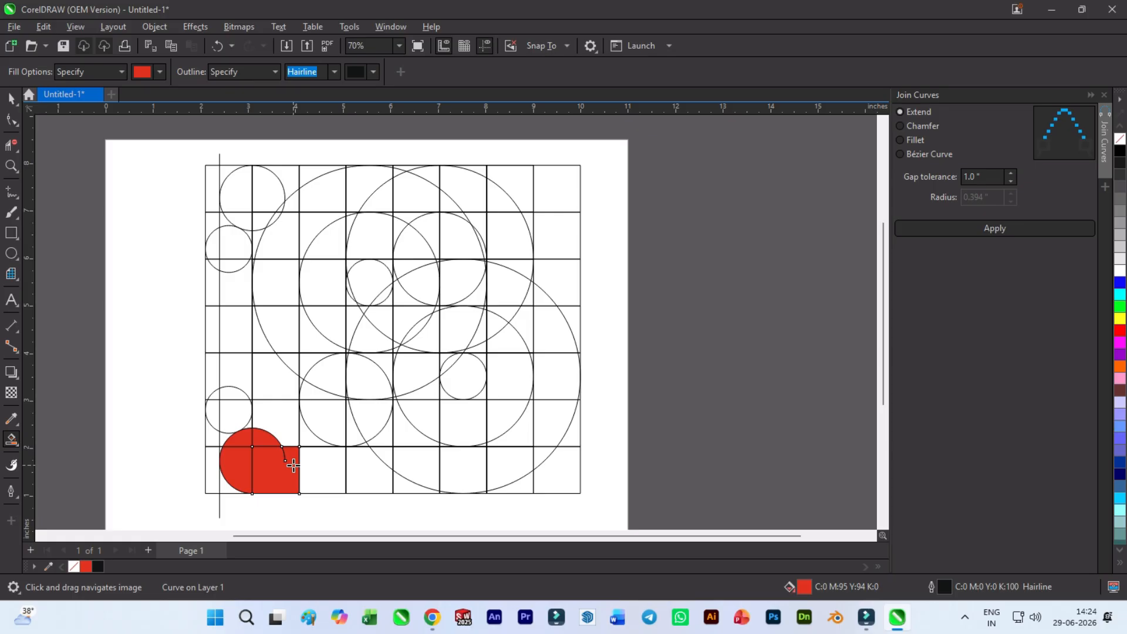
click(313, 443)
click(319, 461)
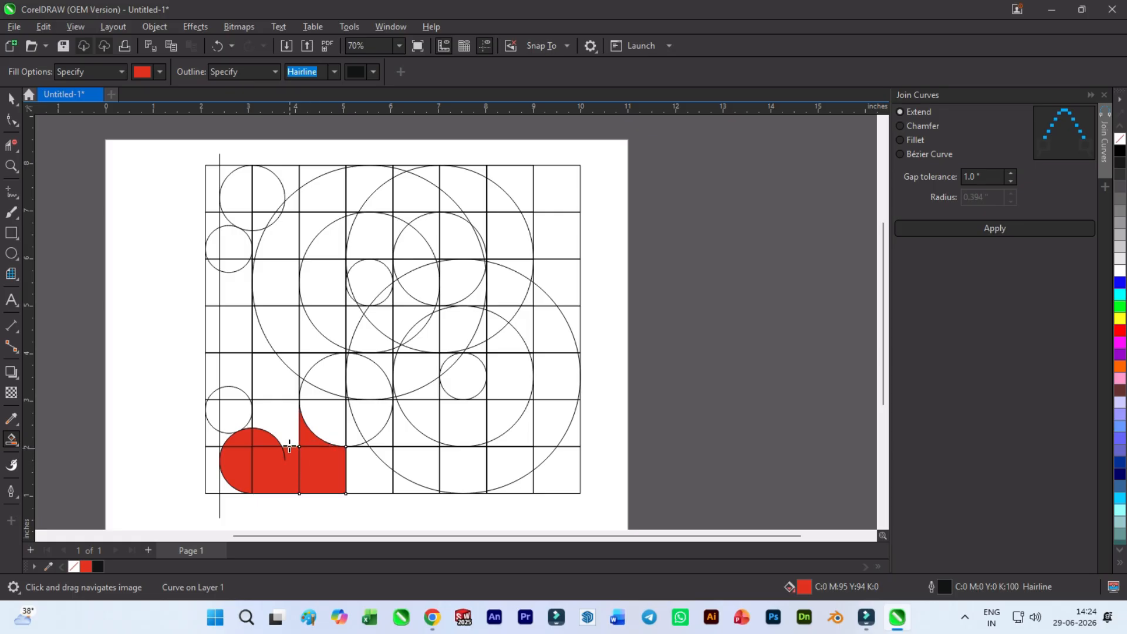
click(283, 436)
click(357, 462)
click(387, 455)
- Fill the small gap between the lower small circle and the lower-left circle at the stem's base
scroll(256, 420, up, 2)
click(240, 430)
scroll(255, 440, down, 2)
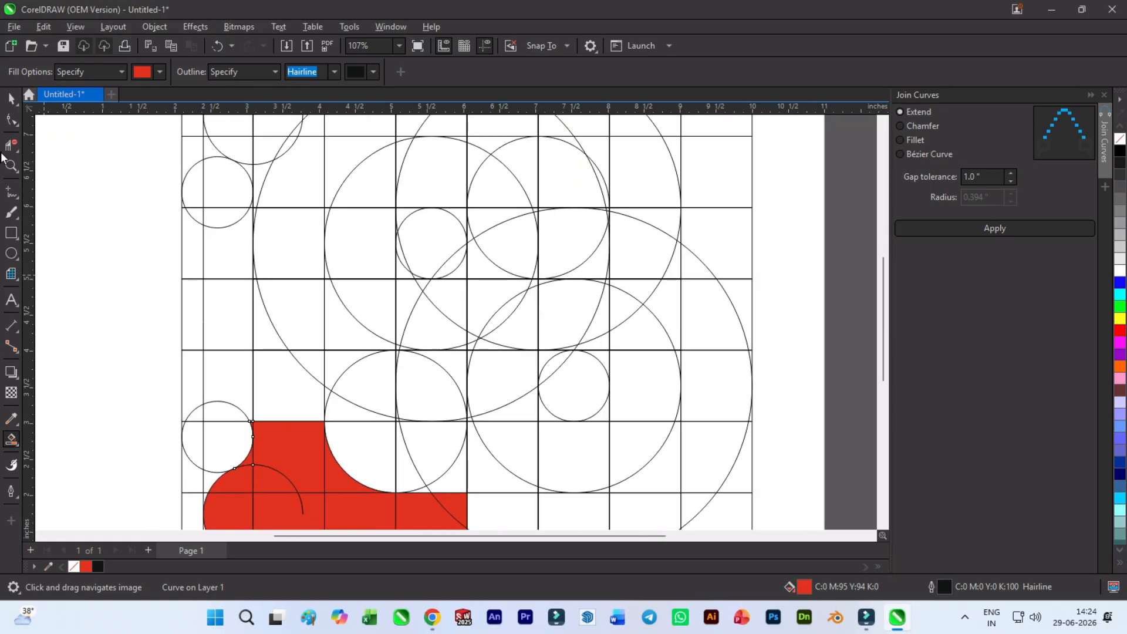
key(space)
click(216, 415)
click(11, 440)
scroll(262, 456, up, 1)
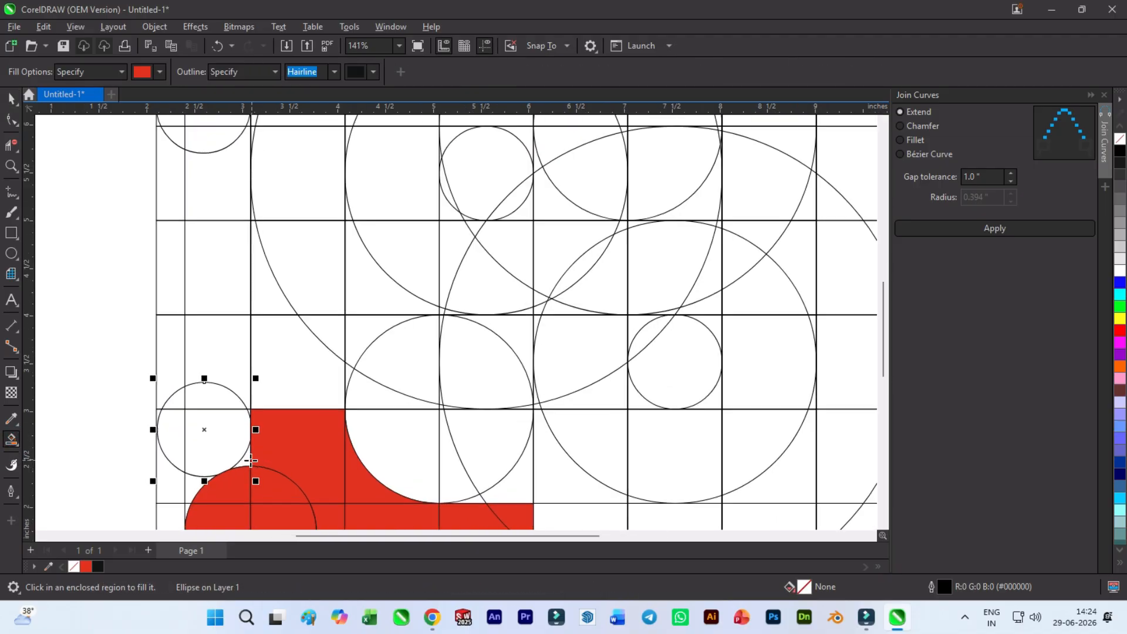
click(245, 460)
- Fill the three stem cells in the grid's second column above the base with red
scroll(250, 470, down, 2)
click(269, 421)
click(292, 365)
click(274, 297)
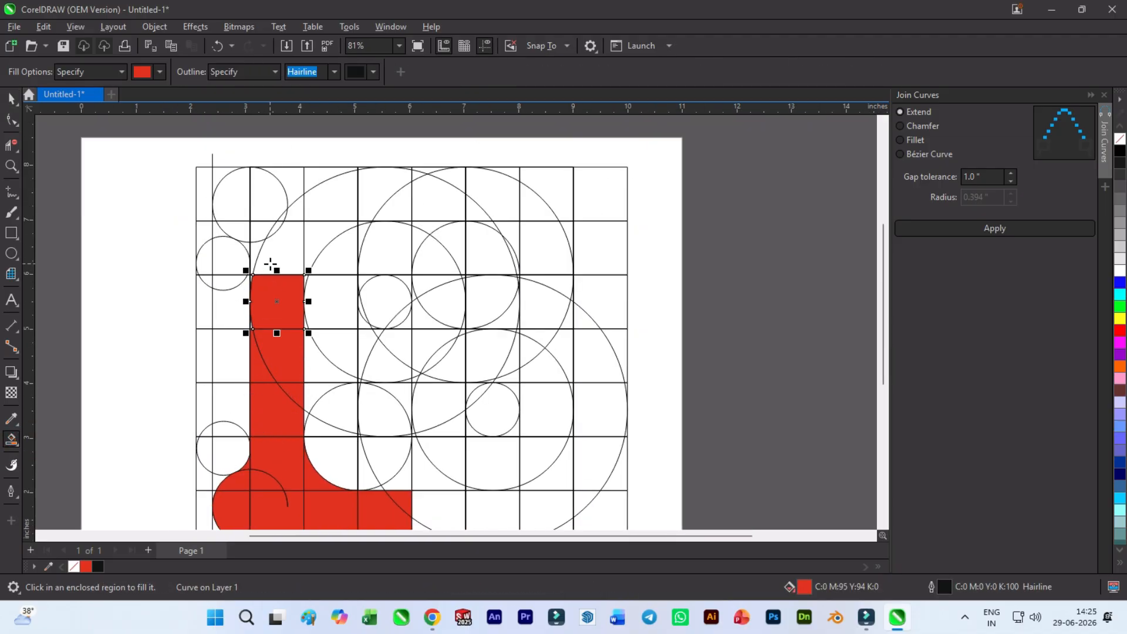
- Fill the left half of the upper-left circle with red
scroll(255, 188, up, 2)
click(223, 193)
click(232, 259)
- Nudge the upper small circle one step right to close its gap, and fill the wedge beside the stem red
click(240, 283)
key(ctrl+z)
click(11, 98)
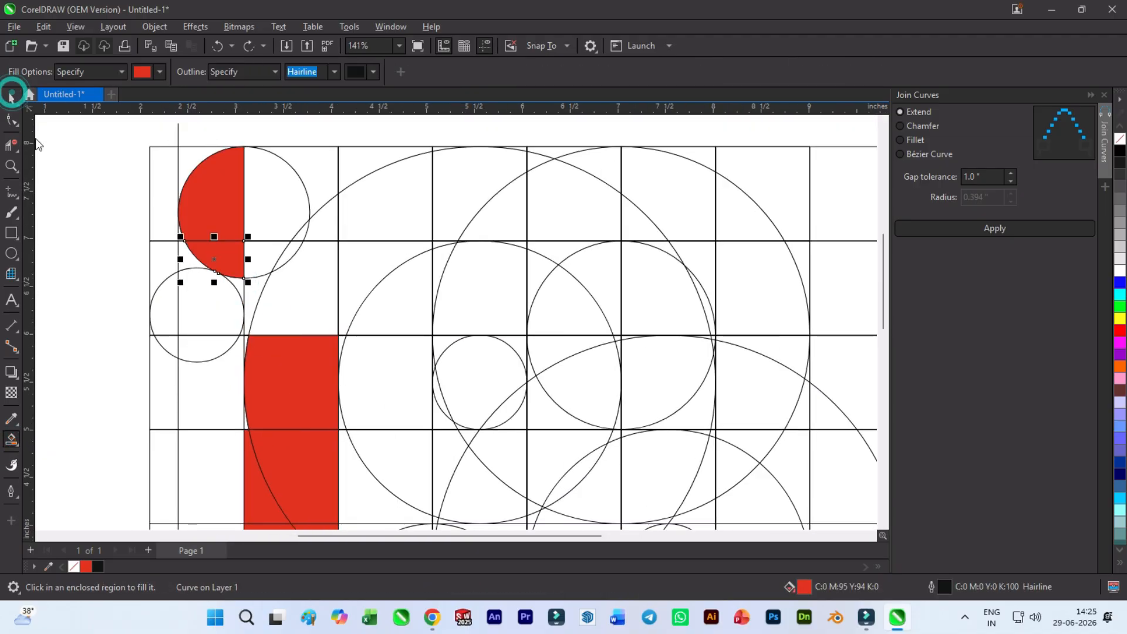
click(212, 305)
key(Right)
click(11, 440)
click(241, 284)
- Fill the rest of the upper-left circle and the top of the stem with red, including the leftover slivers
click(295, 300)
click(292, 251)
click(280, 217)
click(317, 218)
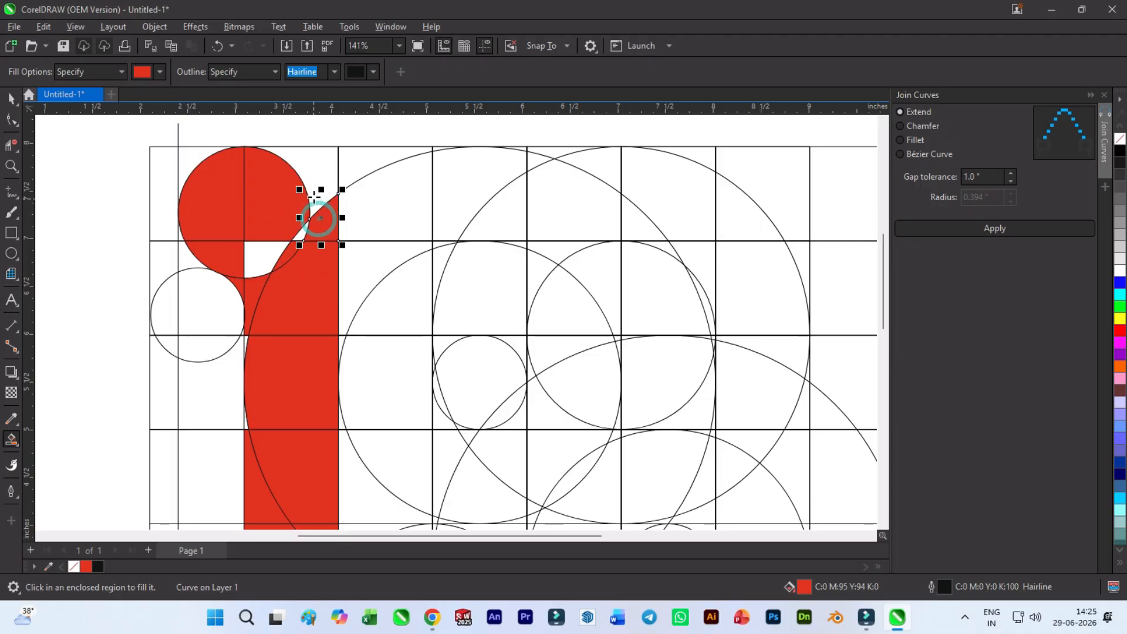
click(314, 185)
click(301, 231)
click(267, 256)
scroll(246, 365, up, 2)
click(247, 340)
- Fill the curved shoulder in the grid's third column between the stem and the upper concentric circles red
scroll(247, 340, down, 5)
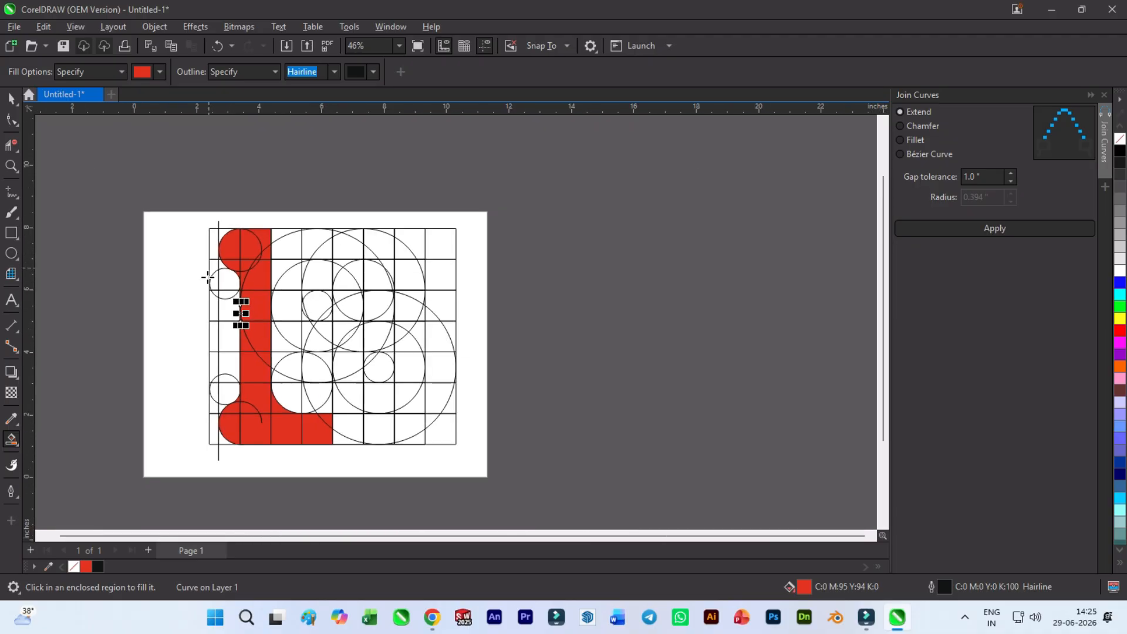
scroll(263, 350, up, 2)
scroll(263, 350, up, 2)
click(282, 340)
click(297, 241)
click(326, 164)
- Extend the red fill of the top bar through the grid's fourth and fifth columns above the inner circle
scroll(334, 229, down, 1)
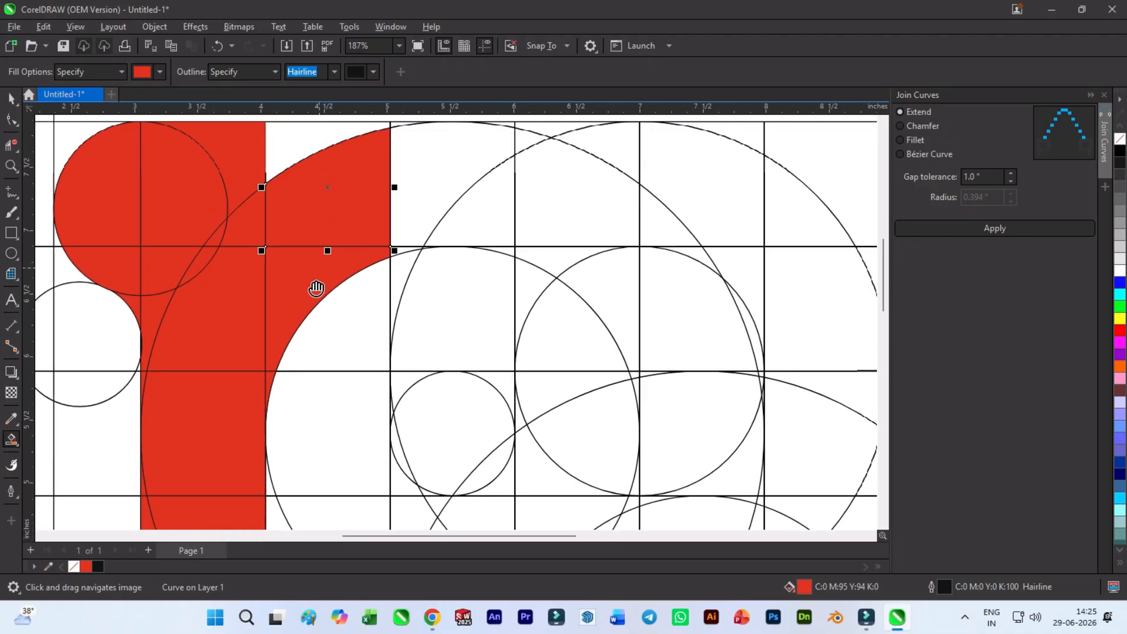
drag(316, 288, 289, 364)
click(398, 260)
click(368, 331)
click(448, 272)
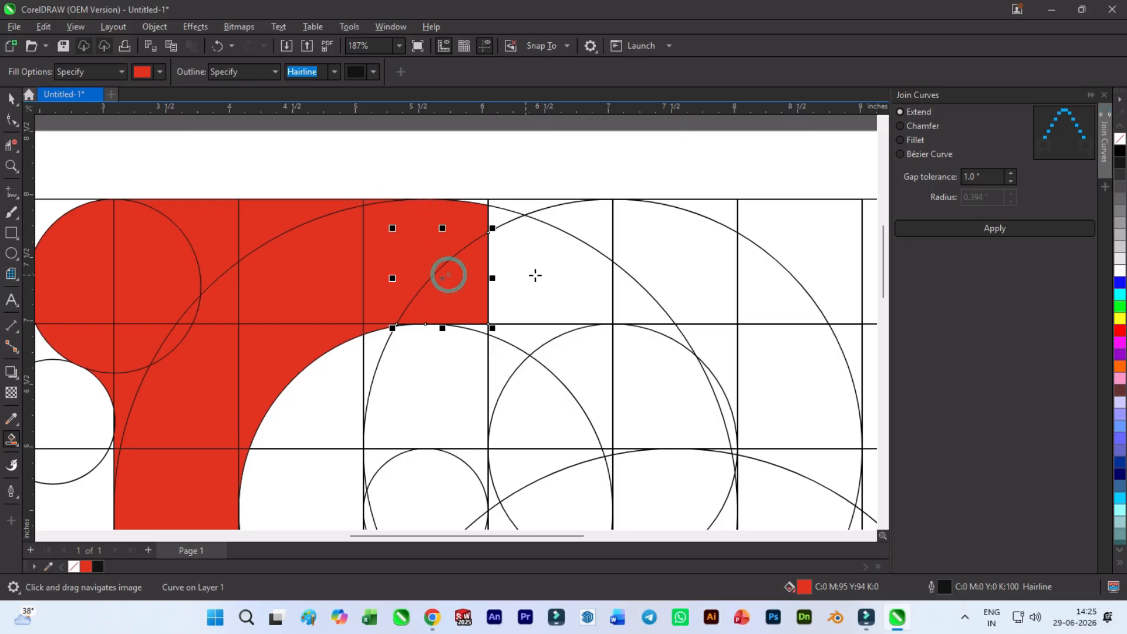
click(536, 273)
- Fill the outer curve of the upper-right bowl and connect it with the top bar in red
scroll(532, 274, down, 3)
scroll(675, 349, up, 2)
click(675, 356)
click(653, 309)
click(626, 237)
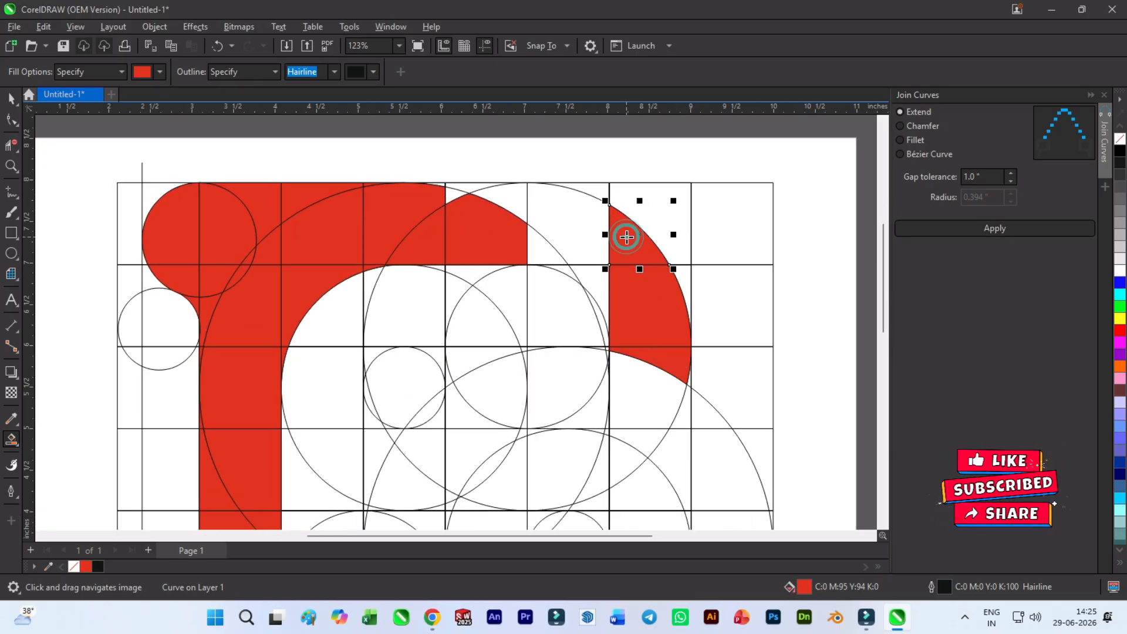
click(566, 223)
click(510, 200)
- Fill the thin leftover slivers along the top bar's upper and lower edges with red
scroll(440, 189, up, 3)
scroll(375, 312, up, 2)
click(331, 361)
scroll(352, 361, down, 3)
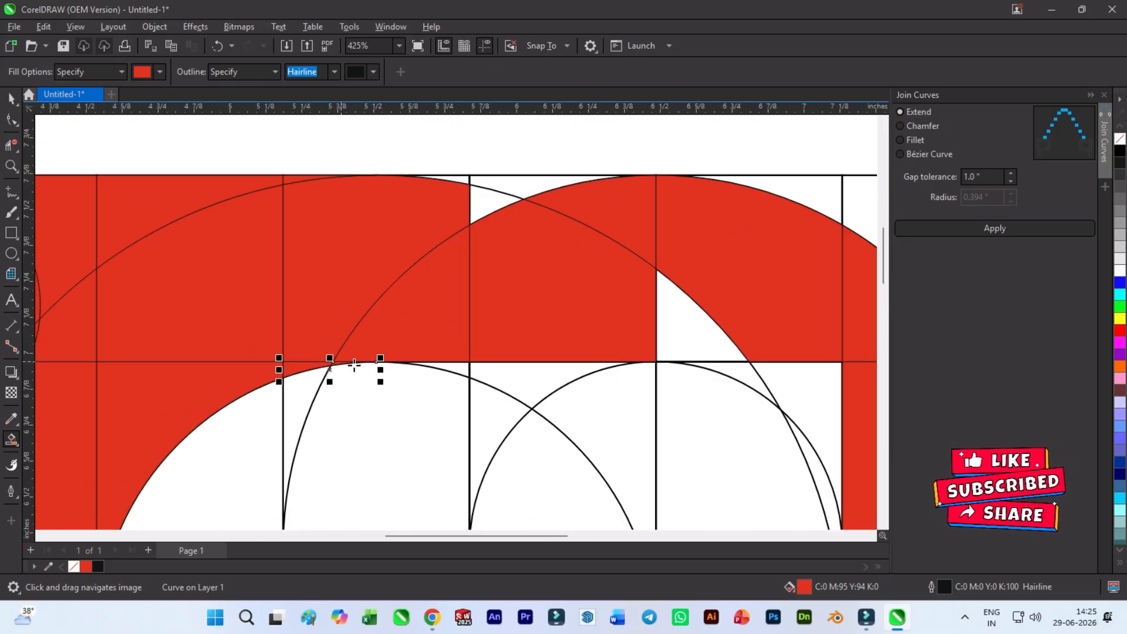
scroll(482, 241, up, 3)
click(405, 256)
click(433, 234)
click(347, 216)
click(346, 218)
- Fill the unfilled regions along the inner corner of the upper-right bowl with red
scroll(347, 220, down, 5)
scroll(457, 310, up, 3)
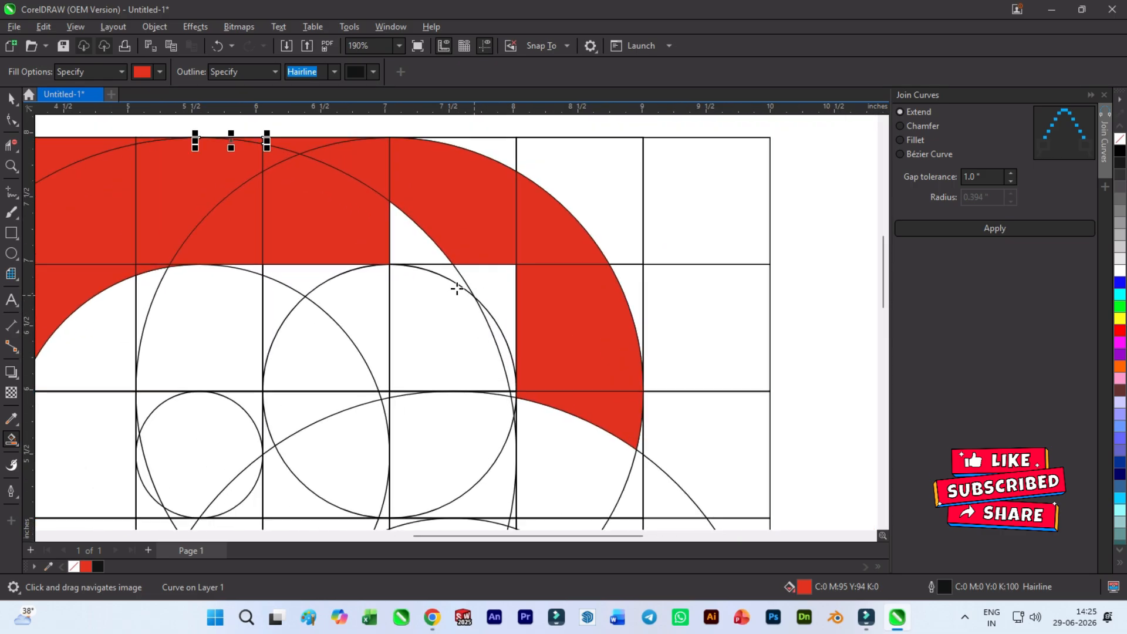
click(428, 250)
click(448, 274)
click(498, 289)
- Fill the small circle at the middle bar's left end with red
scroll(540, 226, down, 2)
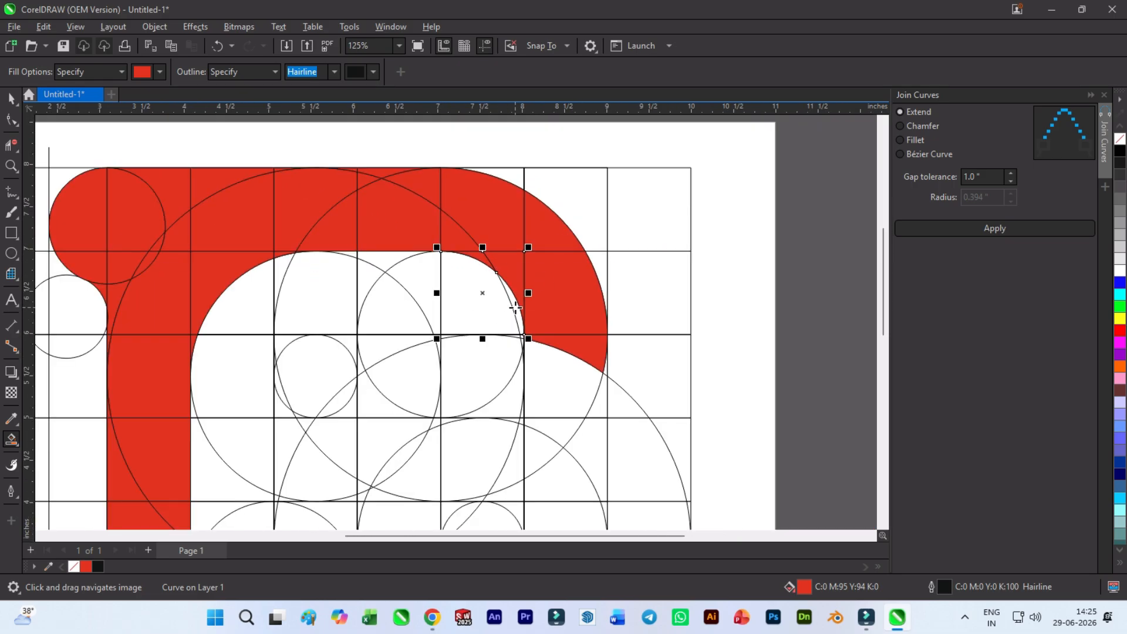
scroll(516, 306, up, 2)
scroll(511, 264, down, 1)
scroll(521, 277, down, 1)
click(303, 370)
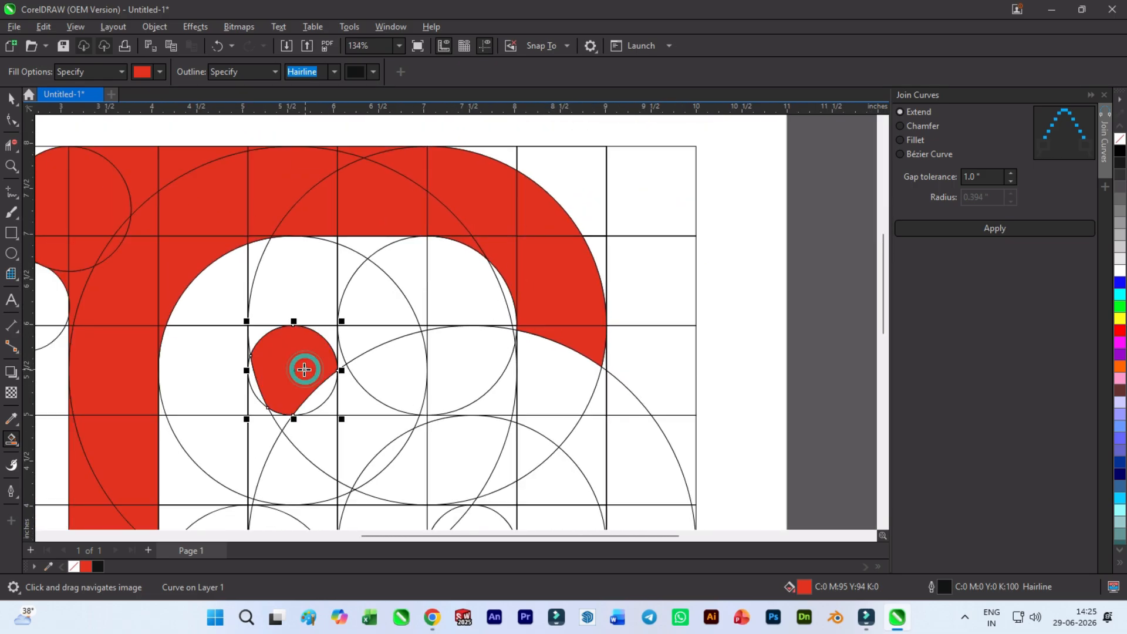
scroll(266, 402, up, 3)
click(251, 390)
click(340, 405)
- Fill the rest of the middle bar from its rounded left end toward the upper-right bowl with red
click(376, 411)
click(383, 302)
click(406, 287)
click(395, 325)
click(414, 400)
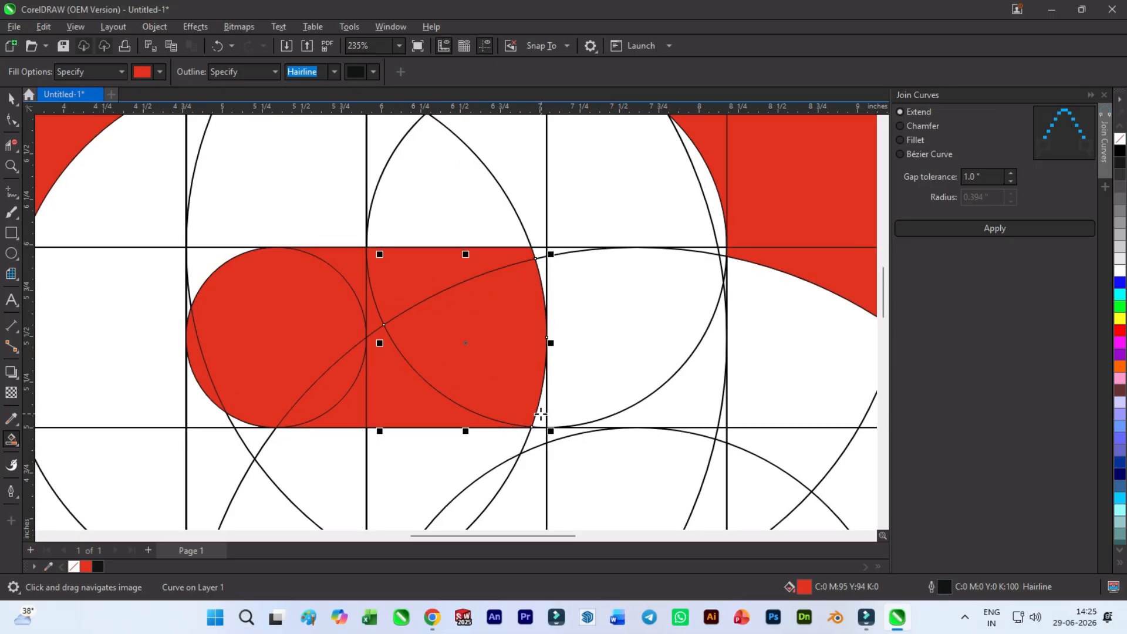
scroll(541, 414, up, 1)
click(546, 203)
- Fill the slivers at the middle bar's right end and the area joining it to the upper-right bowl
scroll(536, 259, down, 4)
click(541, 297)
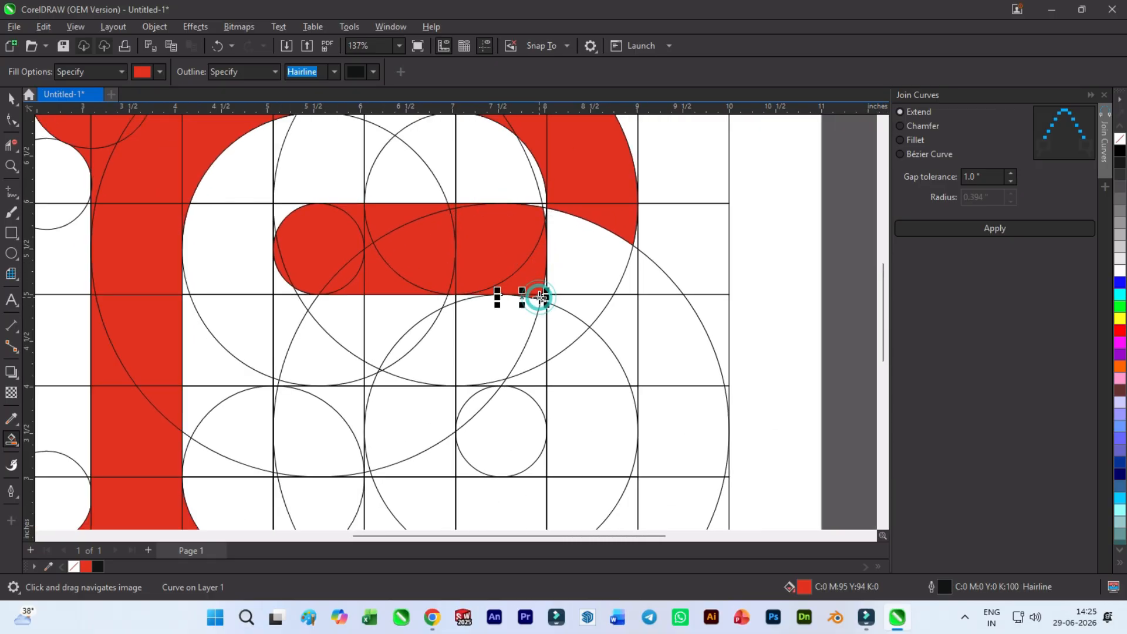
click(547, 294)
click(558, 298)
scroll(552, 288, up, 4)
click(512, 242)
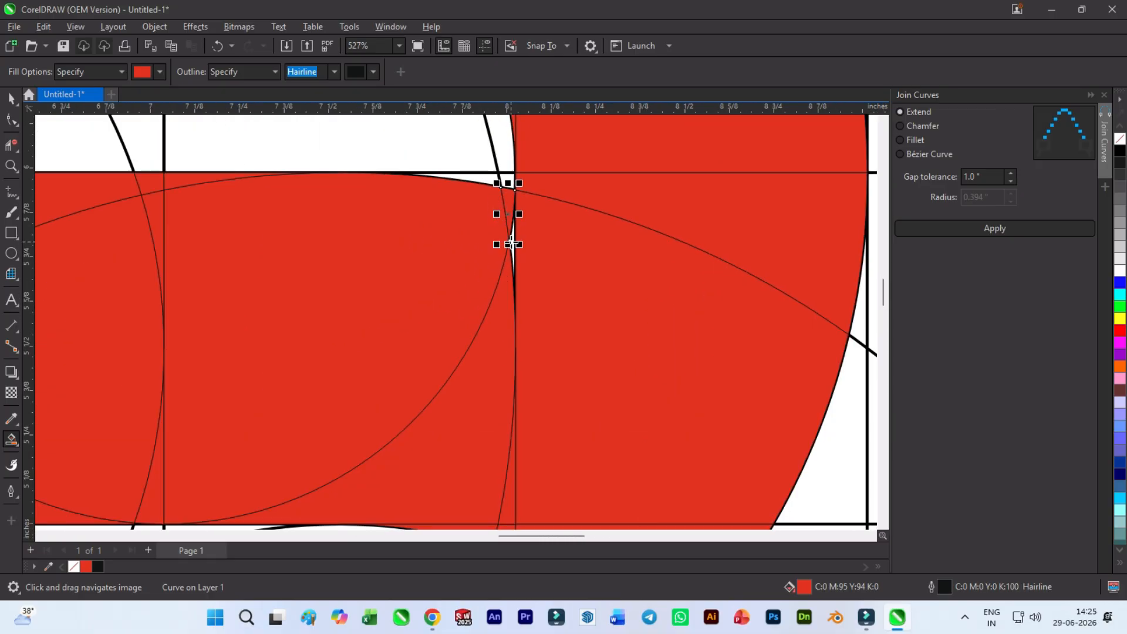
click(514, 273)
- Fill the upper outer curve of the lower-right bowl with red down the grid's last two columns
scroll(478, 216, down, 3)
click(549, 291)
click(551, 247)
click(585, 238)
click(594, 283)
click(579, 411)
- Fill the rest of the bottom bar and the lower-right bowl's bottom curve with red
scroll(564, 248, down, 1)
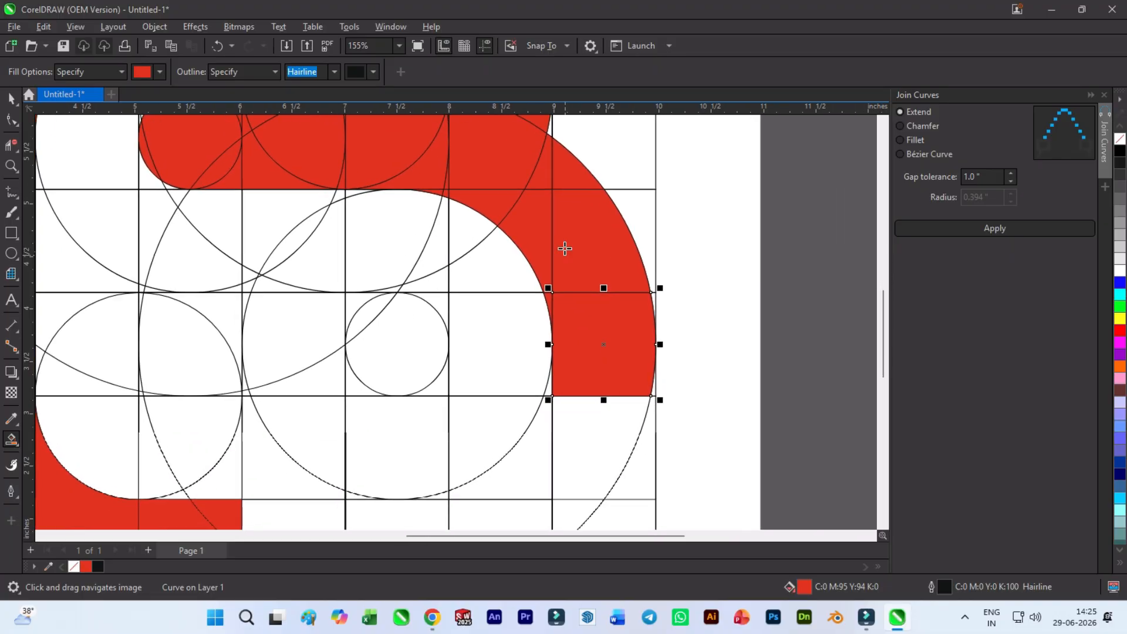
scroll(564, 248, down, 2)
click(420, 399)
click(478, 428)
click(531, 412)
click(585, 346)
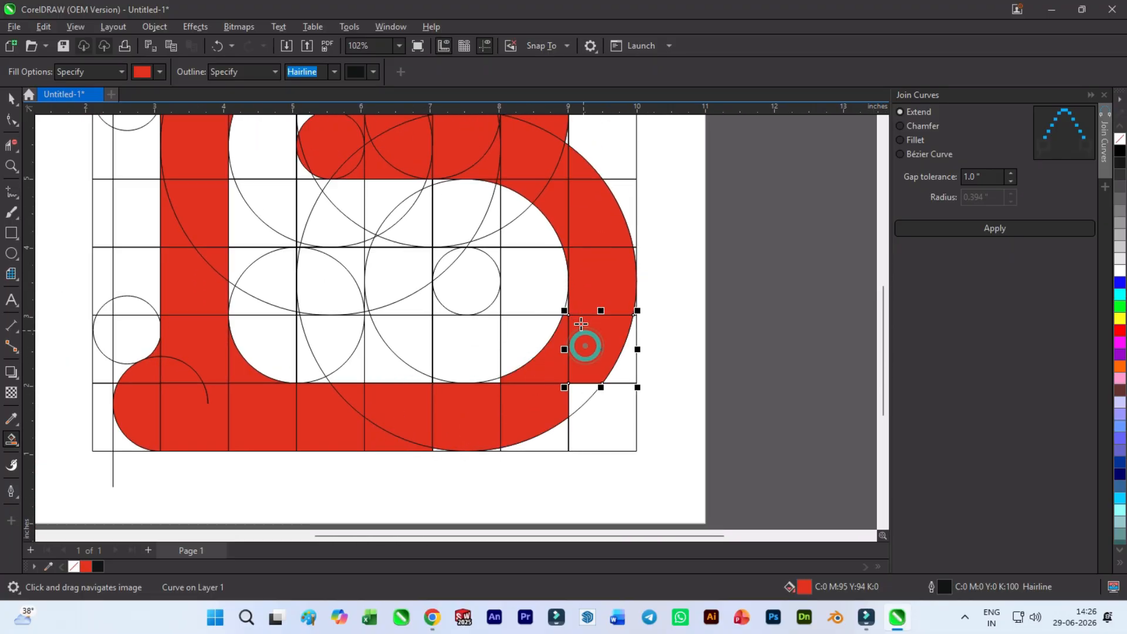
- Fill the remaining slivers along the inner and outer edges of the bottom bar and lower-right curve
scroll(582, 324, up, 5)
click(566, 306)
click(485, 382)
scroll(629, 329, down, 4)
scroll(451, 443, up, 3)
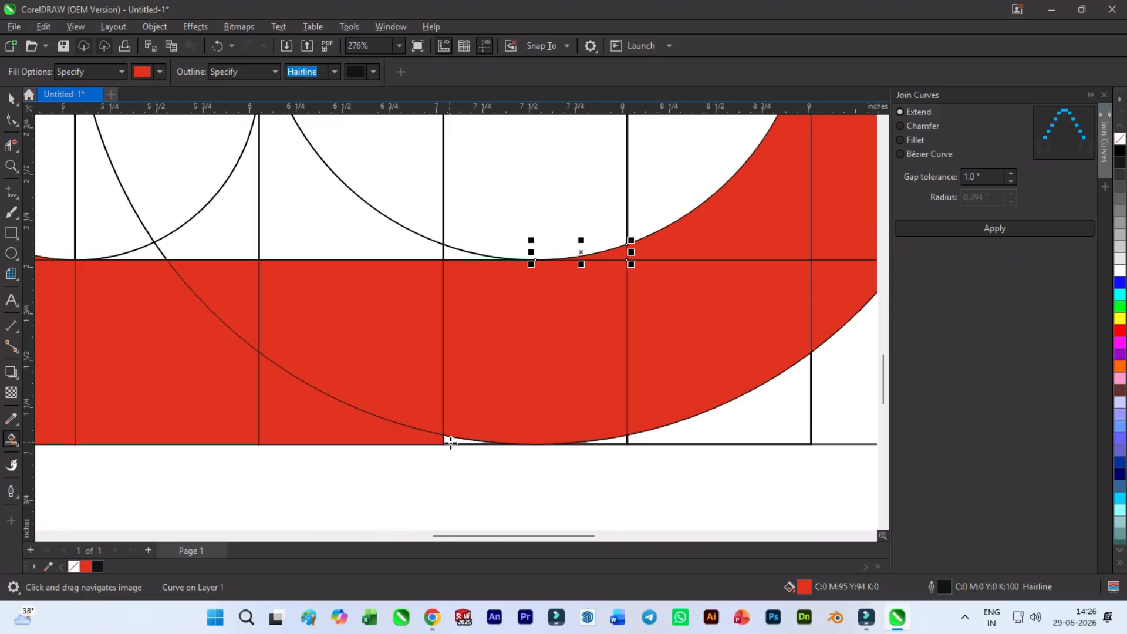
click(451, 444)
- Fill the lower inner arm red from the stem's curved corner through the grid's fifth column
scroll(451, 443, down, 5)
click(372, 362)
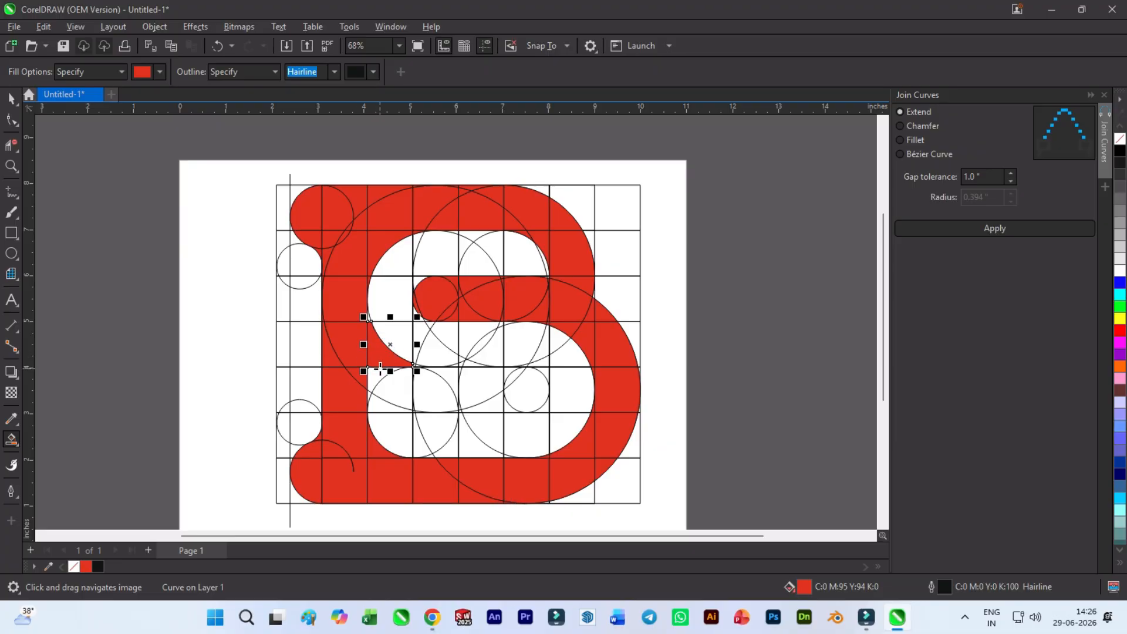
click(388, 390)
click(434, 390)
click(464, 376)
- Fill the narrow leftover slivers inside the lower inner arm with red
scroll(464, 374, up, 5)
click(481, 340)
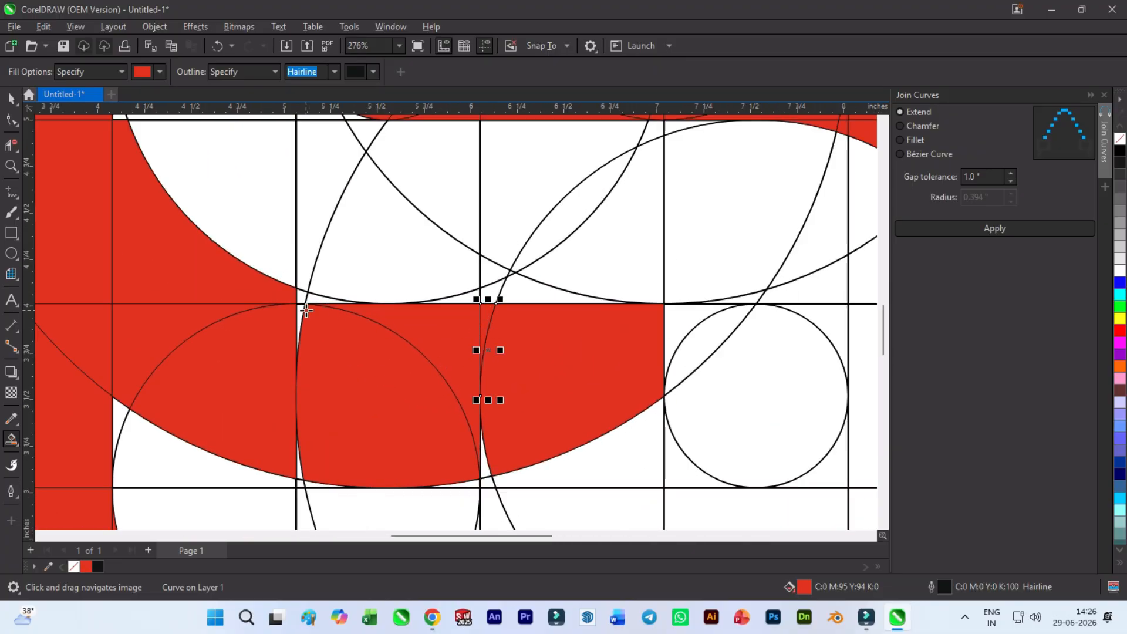
click(303, 298)
click(299, 464)
- Fill the lower inner arm's rounded right end and the remaining gaps along its underside with red
scroll(309, 462, up, 2)
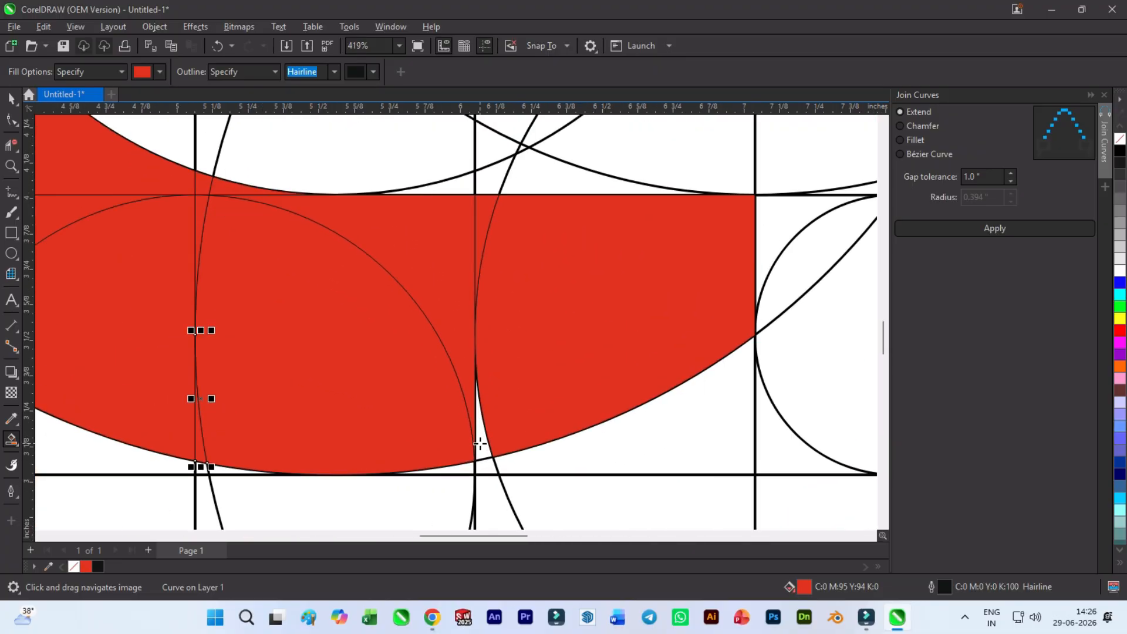
scroll(517, 398, down, 4)
click(516, 398)
click(574, 327)
scroll(435, 416, up, 3)
click(435, 416)
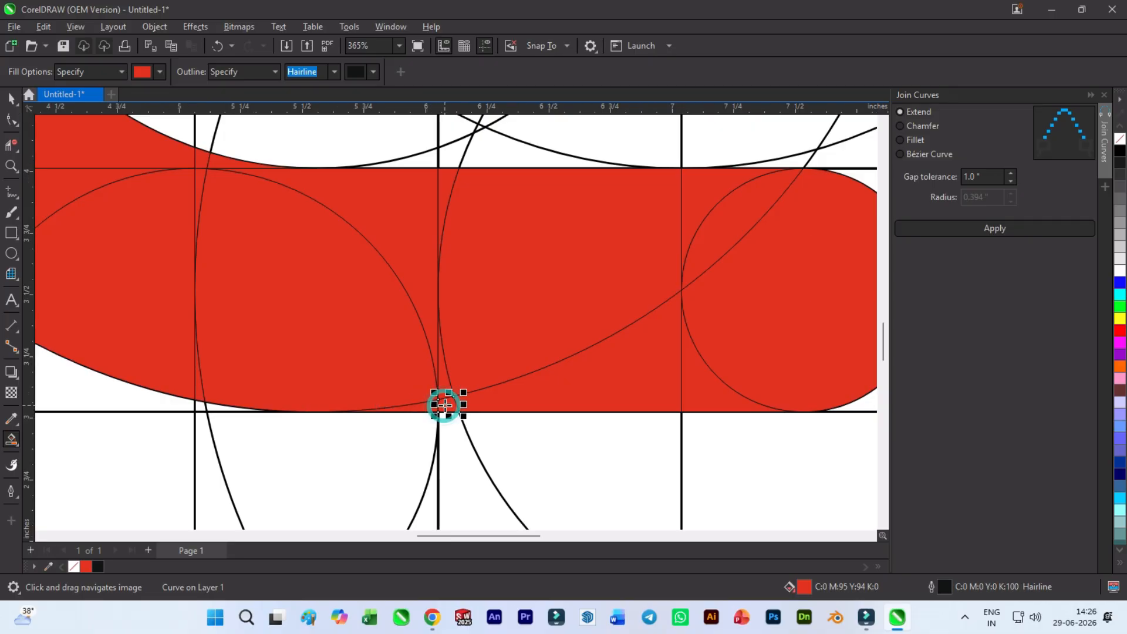
- Fill the thin sliver between the stem and the left side of the inner guide circle
scroll(442, 407, down, 3)
scroll(282, 242, up, 2)
click(263, 234)
- Delete the square grid, the upper small circle and the upper guide circles from behind the red fills
scroll(640, 273, down, 5)
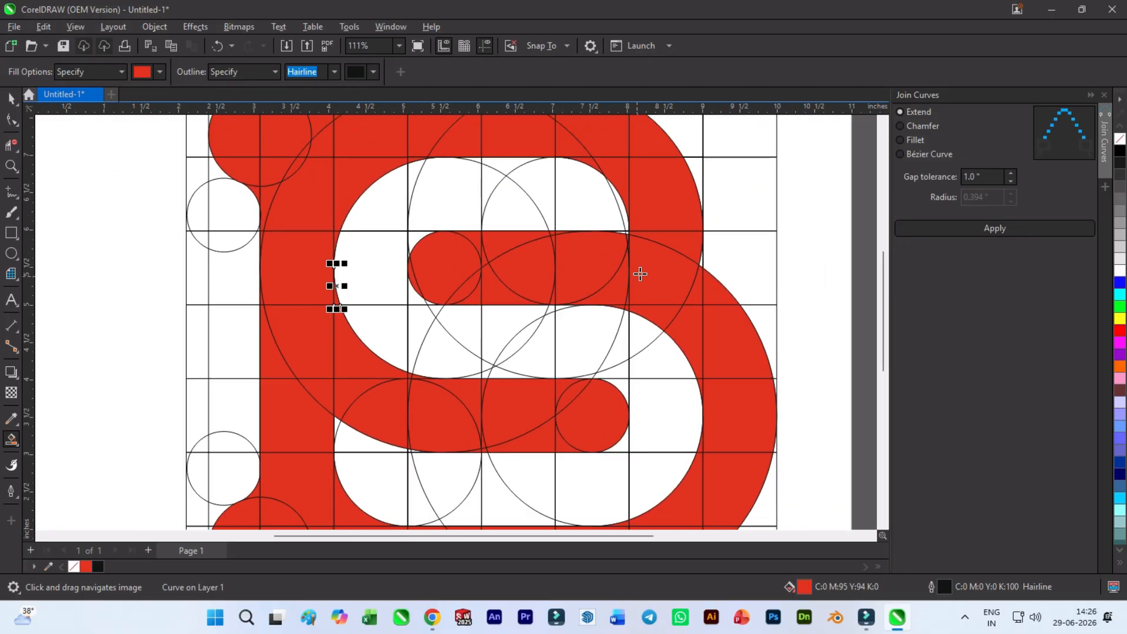
click(12, 100)
scroll(636, 265, up, 4)
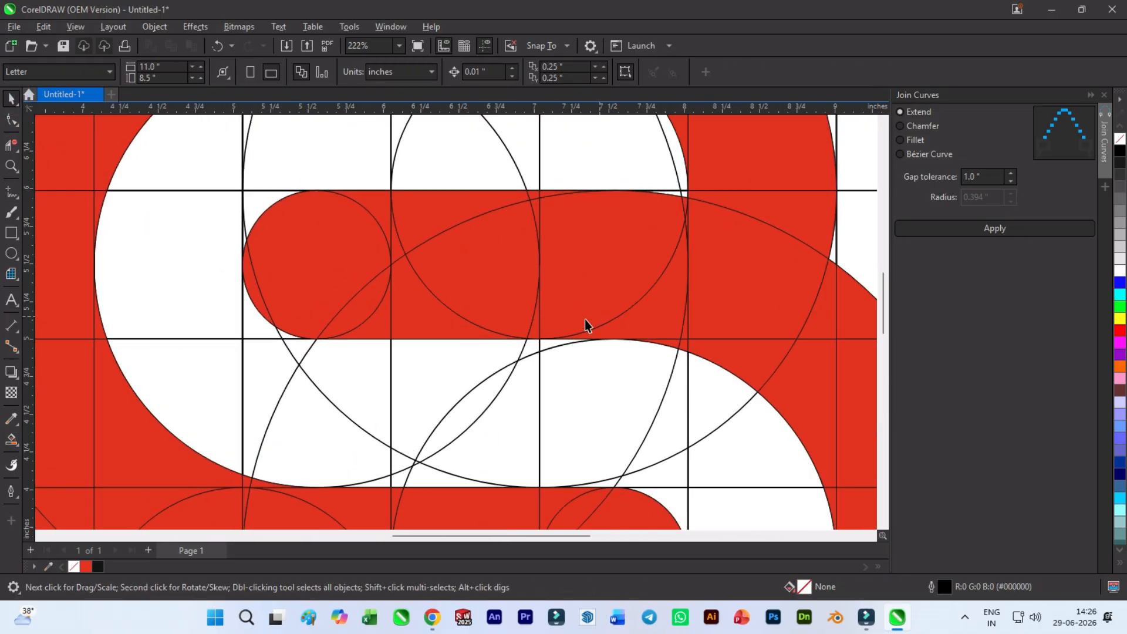
scroll(637, 281, down, 3)
scroll(638, 283, right, 2)
click(558, 261)
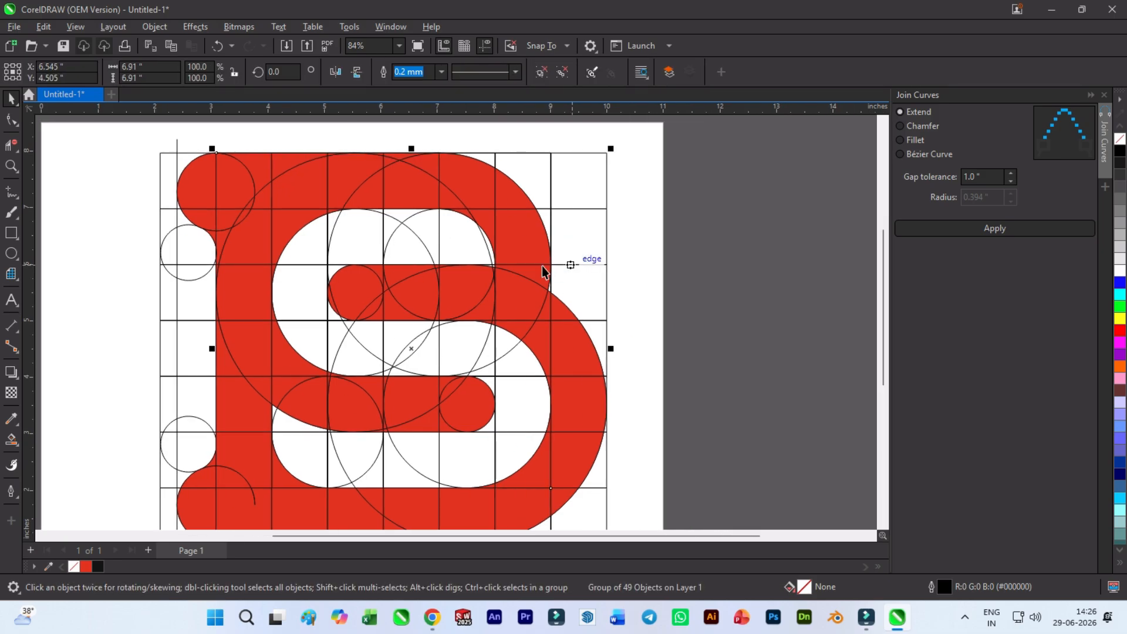
click(166, 272)
key(Delete)
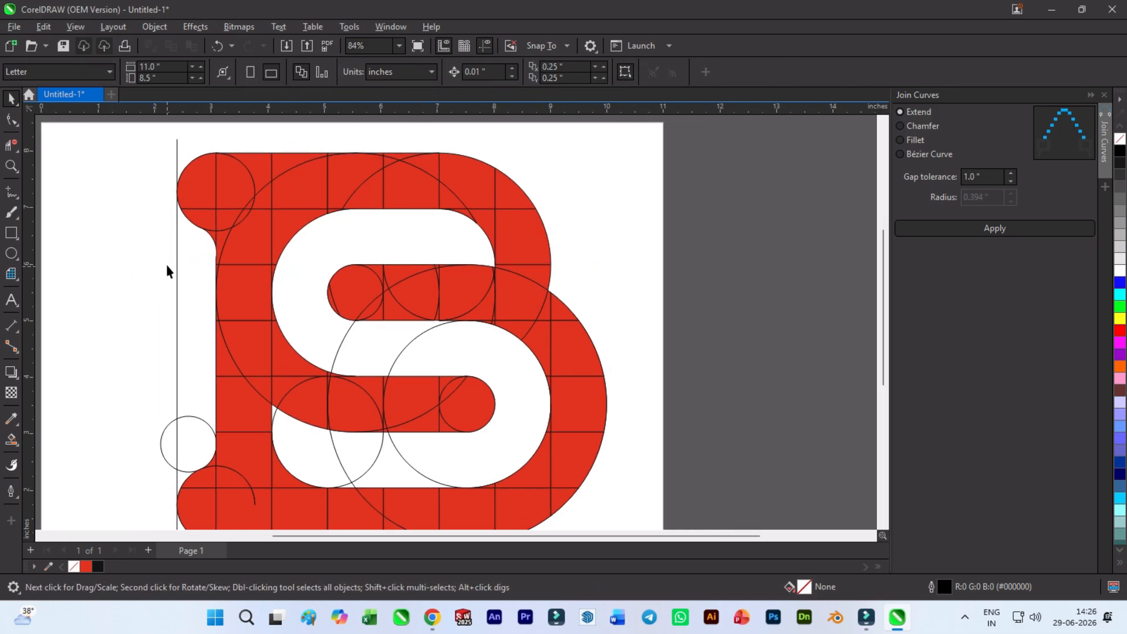
- Delete the remaining lower guide circles, the small circle beside the stem and the vertical guide line
click(454, 442)
key(Delete)
click(364, 451)
key(Delete)
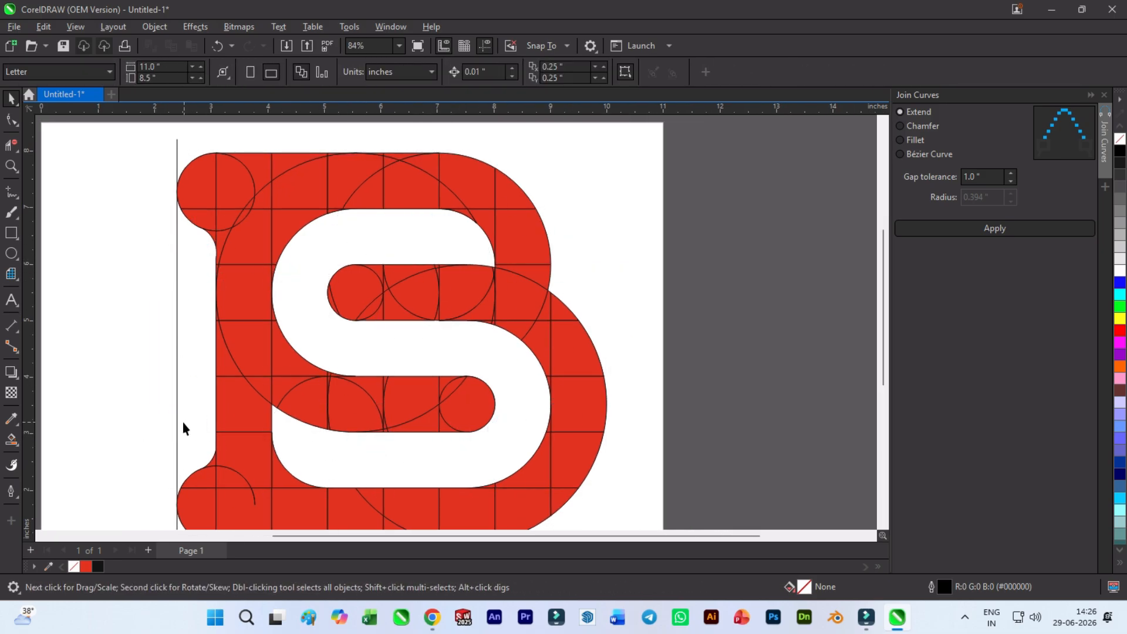
click(178, 421)
key(Delete)
- Select all the red pieces, merge them into a single shape and remove the outline
scroll(385, 350, down, 2)
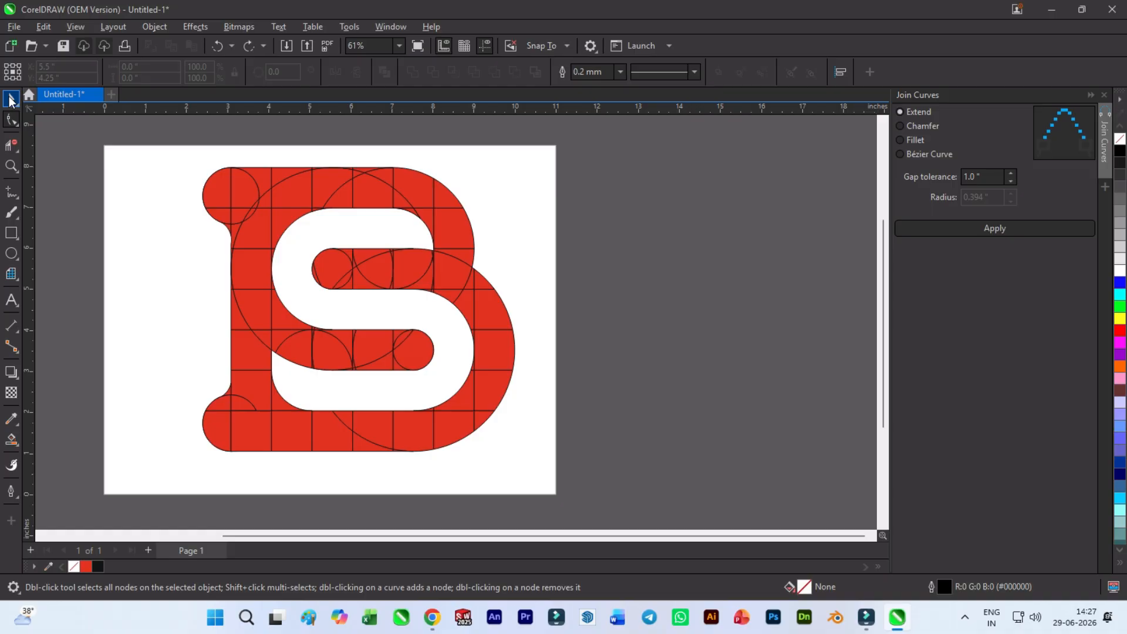
click(11, 98)
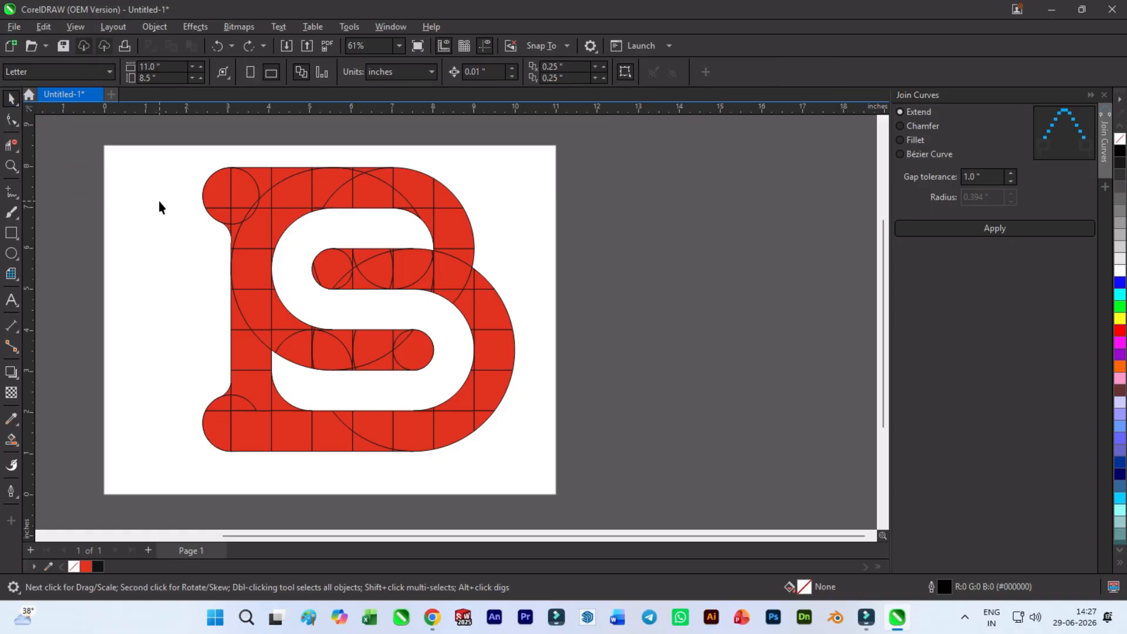
drag(138, 122, 554, 478)
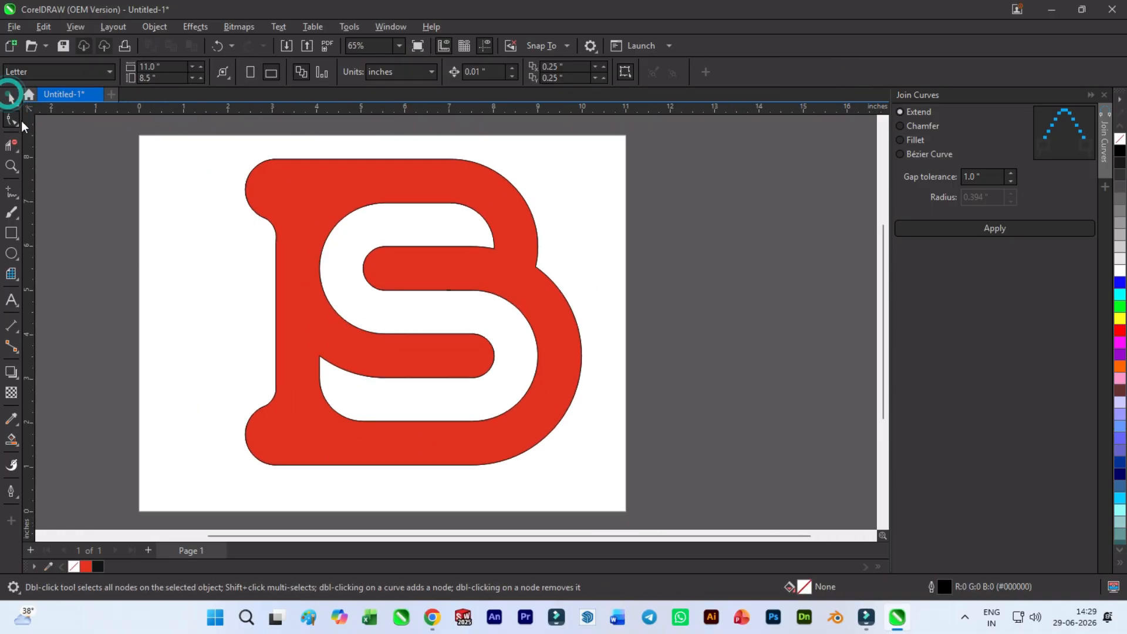
click(516, 377)
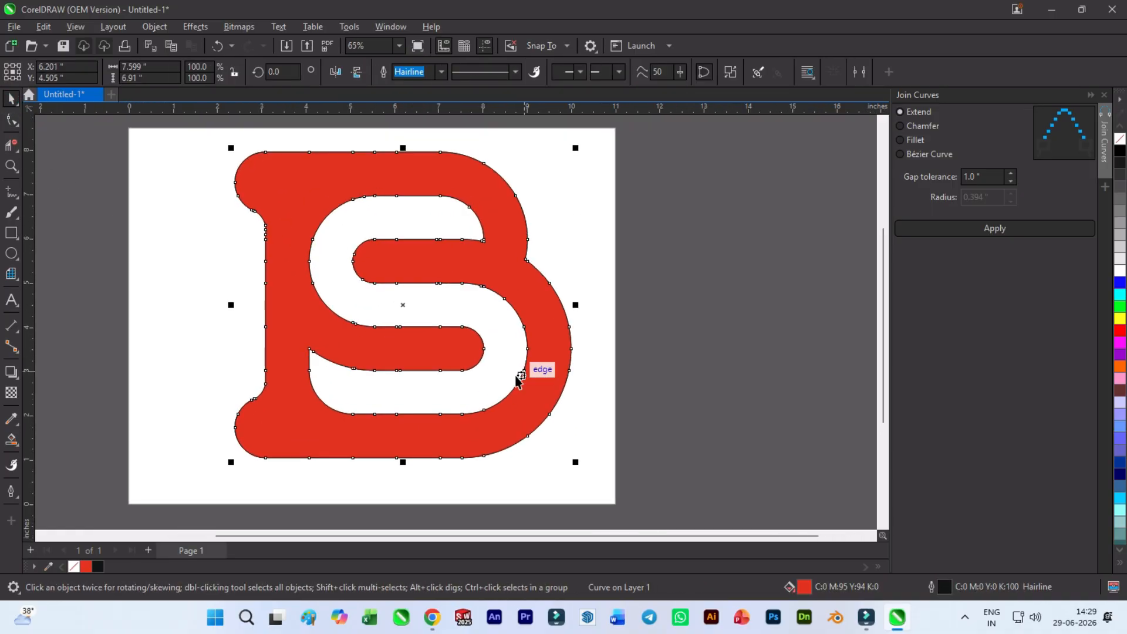
right_click(1121, 140)
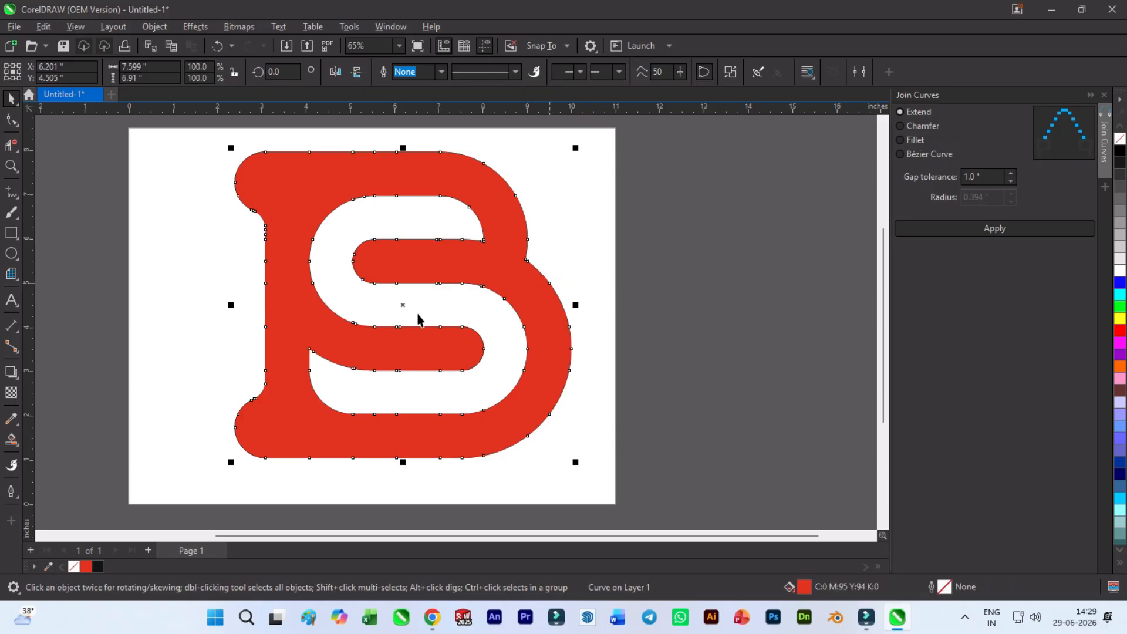
- Apply a diagonal linear fountain fill to the logo, from red at the upper left to yellow #F7FF00 at the lower right
click(10, 440)
click(59, 438)
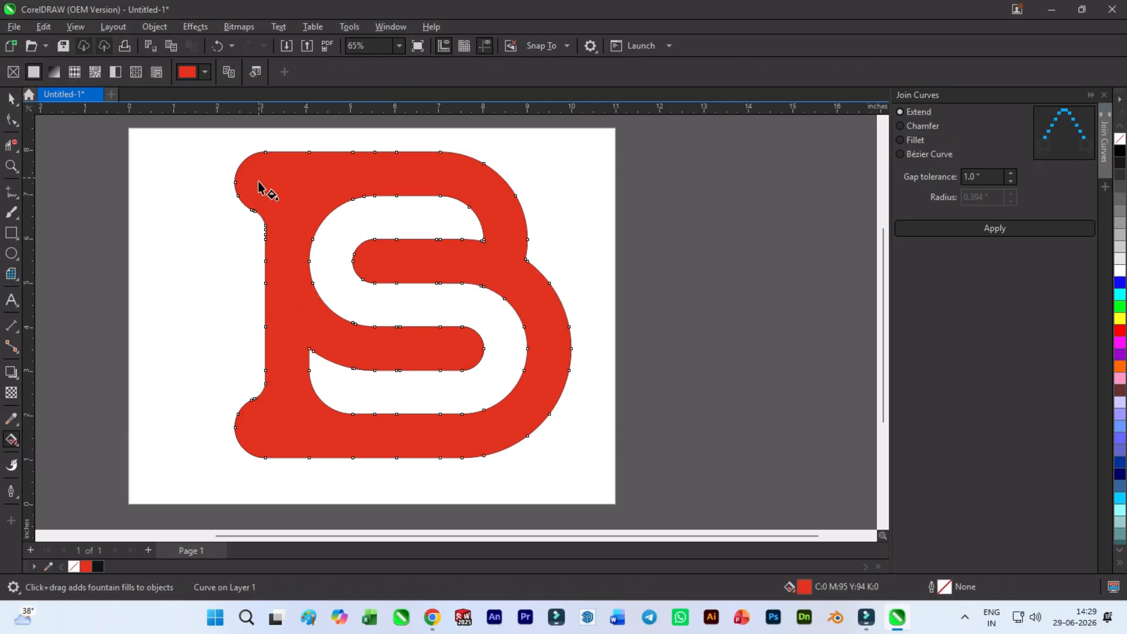
scroll(259, 188, down, 1)
drag(315, 232, 443, 366)
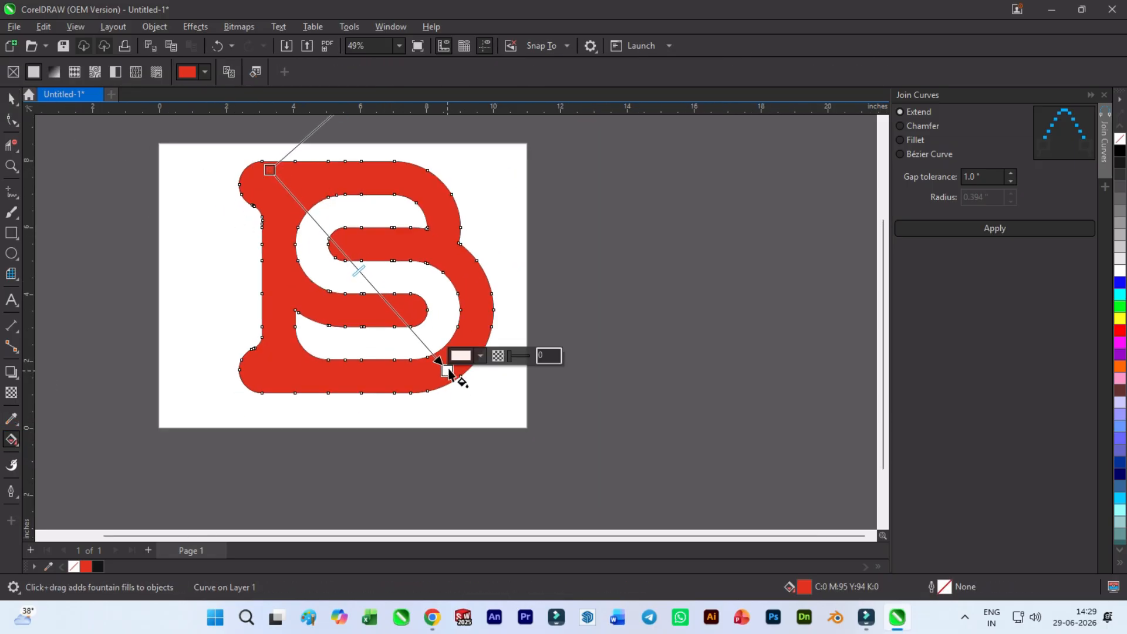
click(462, 356)
click(552, 420)
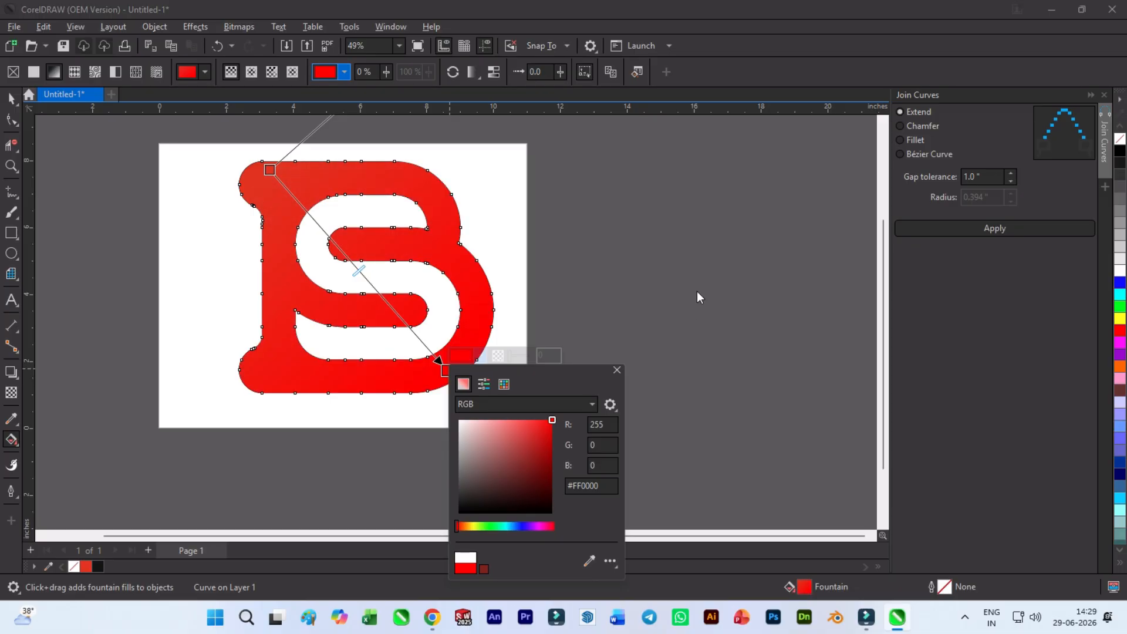
drag(520, 527, 472, 528)
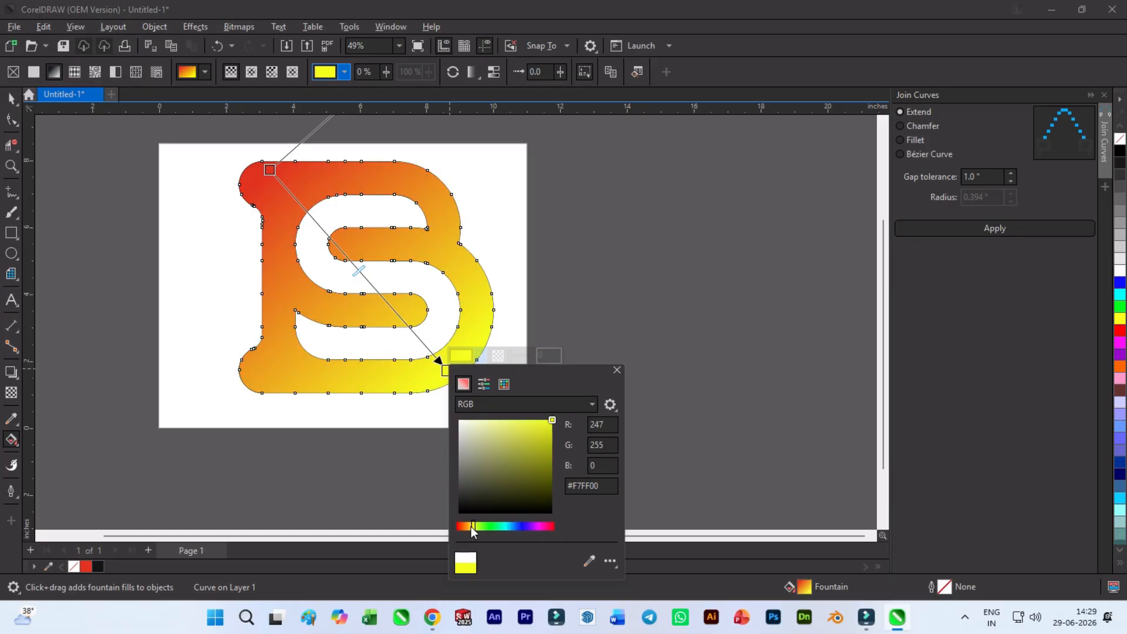
click(364, 496)
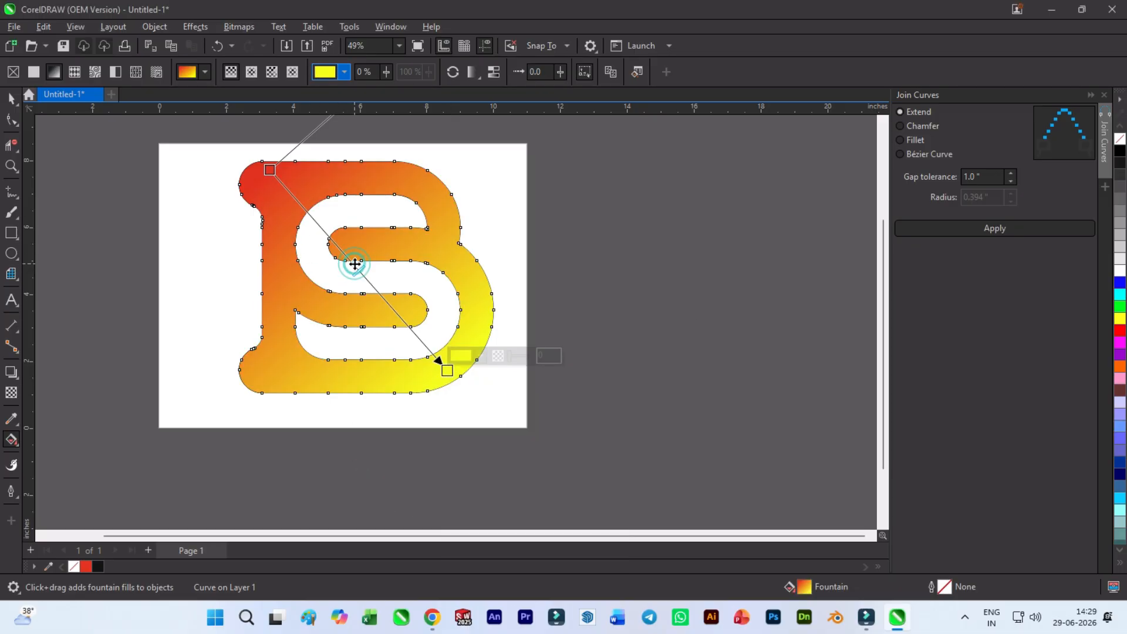
- Add a magenta color node to the logo's gradient at about 47% along its length
double_click(354, 264)
click(384, 250)
drag(444, 419, 449, 407)
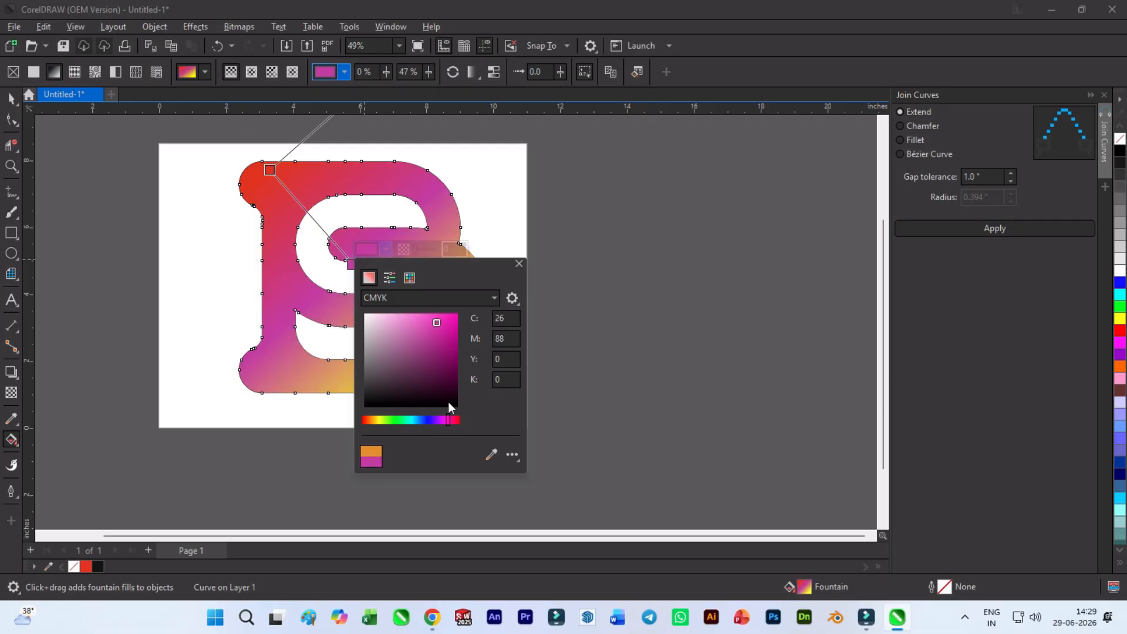
click(653, 207)
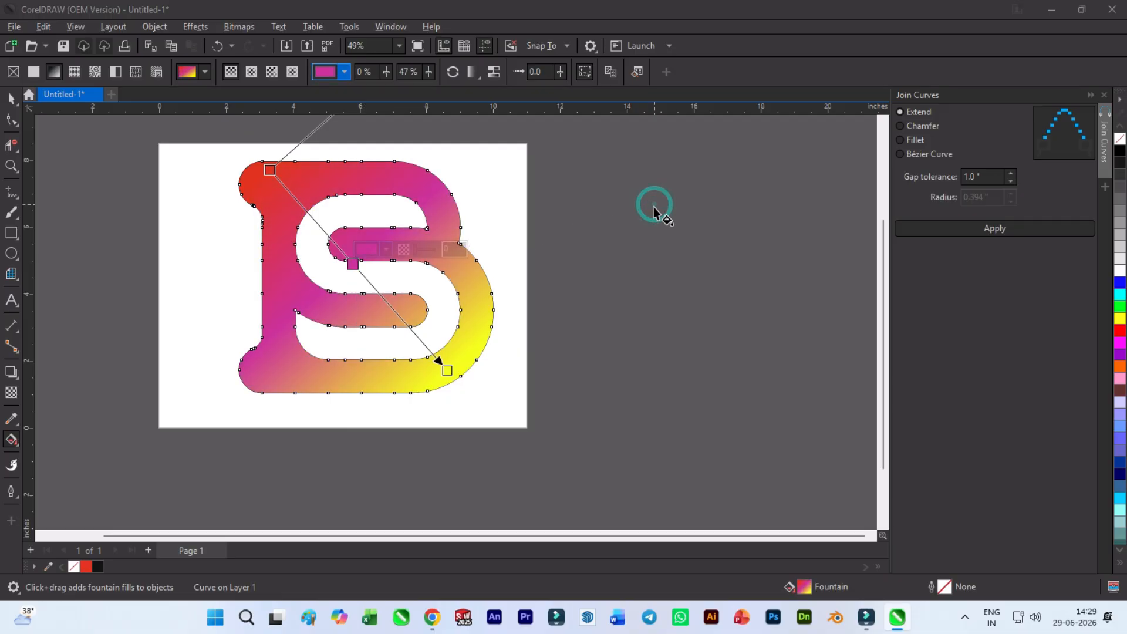
- Change the gradient's lower-right end color to orange #FF9100 and deselect the logo
click(442, 365)
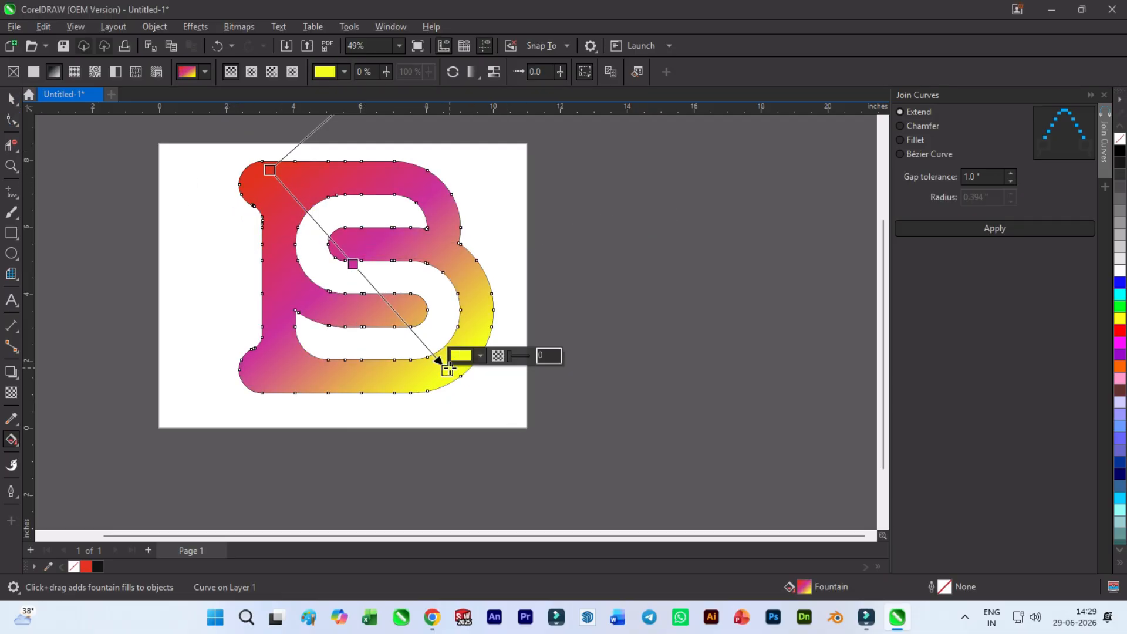
click(460, 354)
click(464, 526)
drag(466, 531, 472, 522)
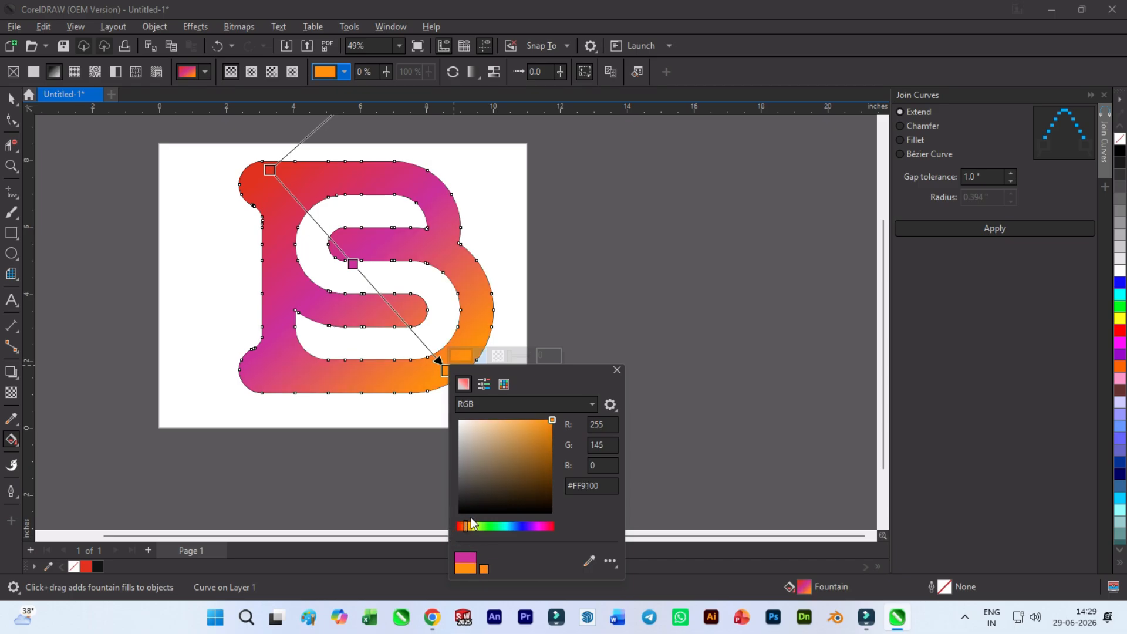
click(678, 347)
click(11, 98)
click(150, 315)
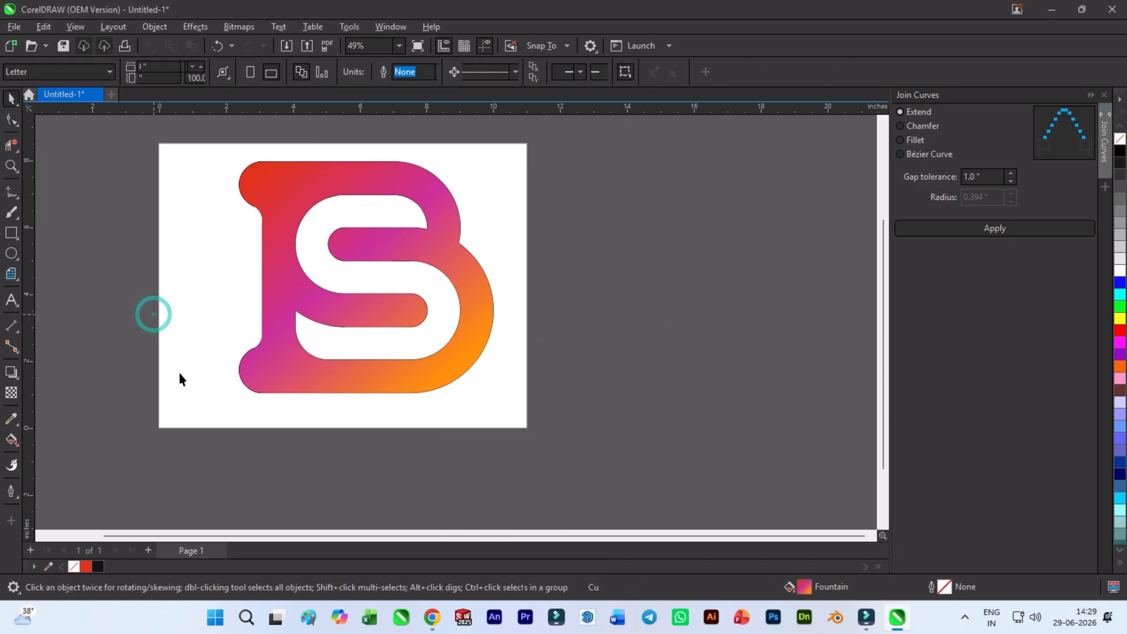
- Scale the logo down to about 4.47 × 4.07 inches and place a copy beside it on the right half of the page
key(F10)
scroll(88, 132, up, 2)
click(11, 98)
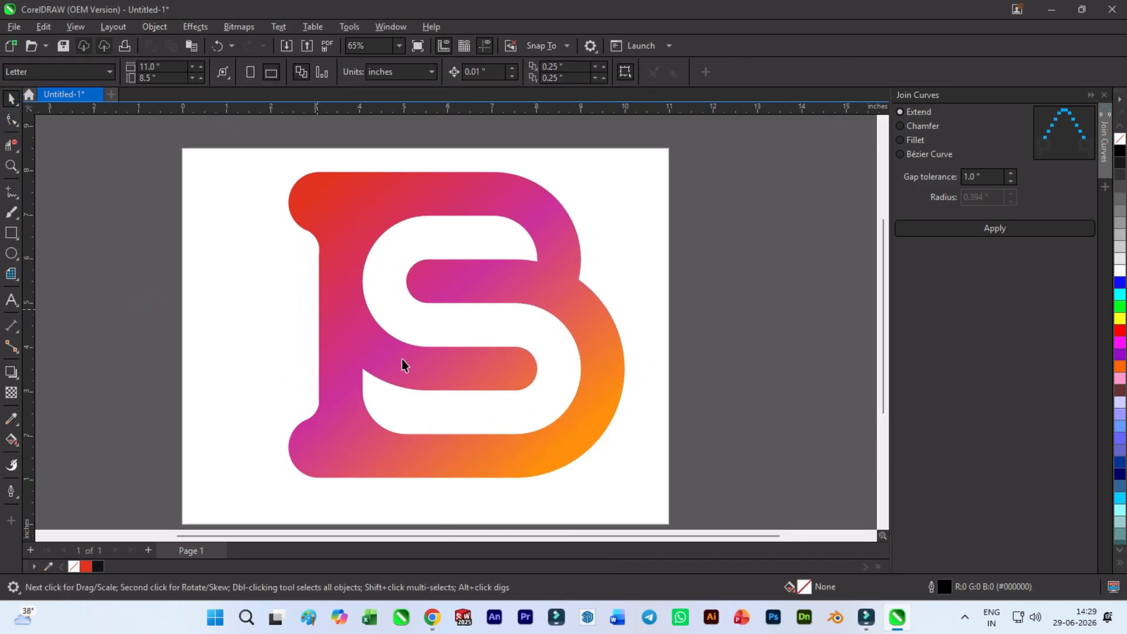
scroll(451, 378, down, 1)
click(453, 385)
click(765, 364)
click(584, 345)
scroll(394, 351, up, 1)
drag(575, 347, 516, 364)
scroll(447, 351, down, 2)
drag(506, 466, 454, 419)
drag(388, 404, 442, 415)
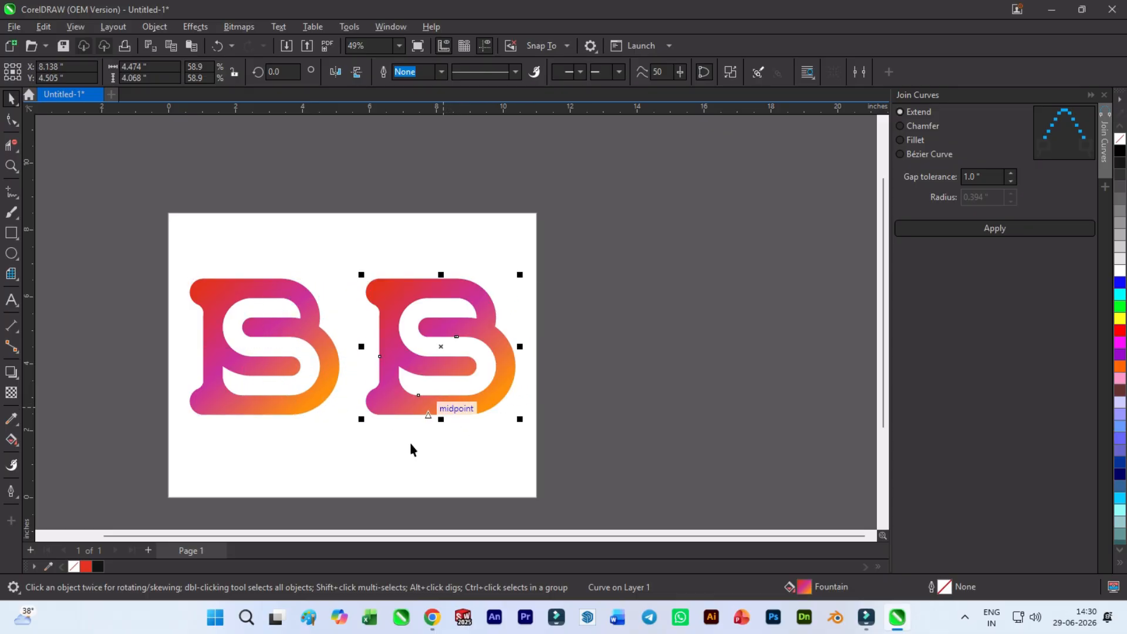
- Apply the Plastic texture effect to the left logo
scroll(337, 394, up, 2)
click(297, 366)
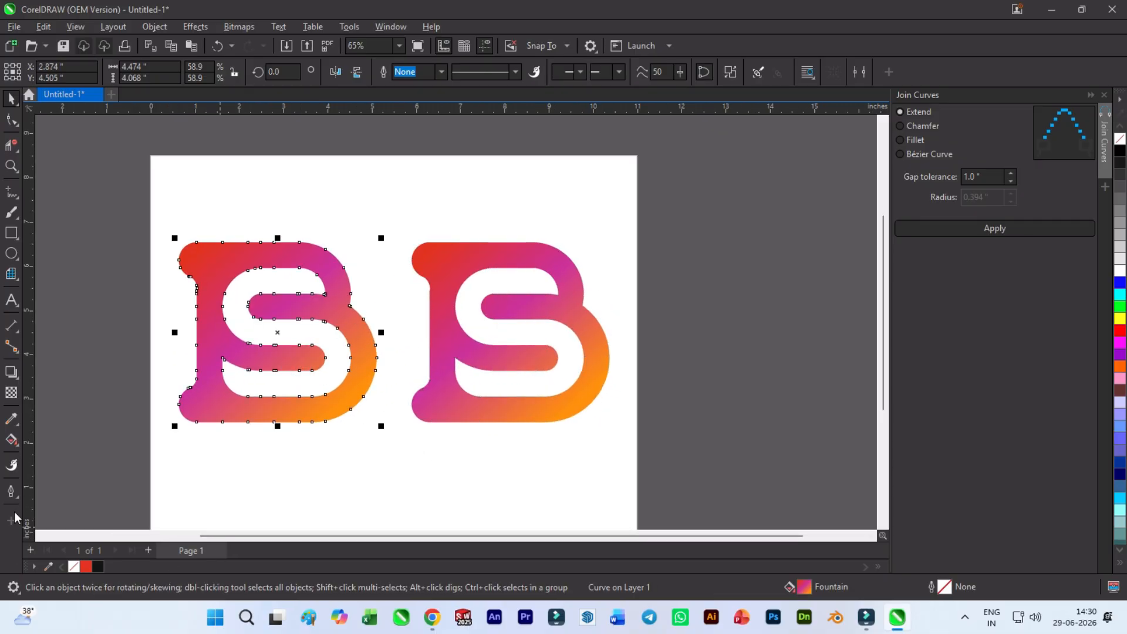
click(196, 30)
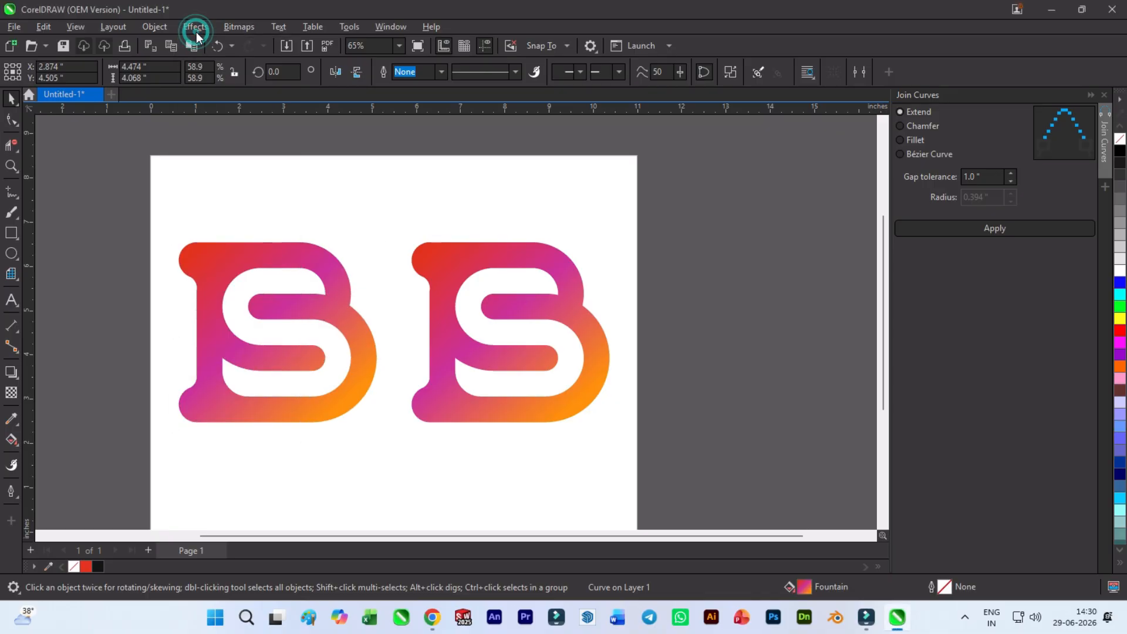
mouse_move(258, 266)
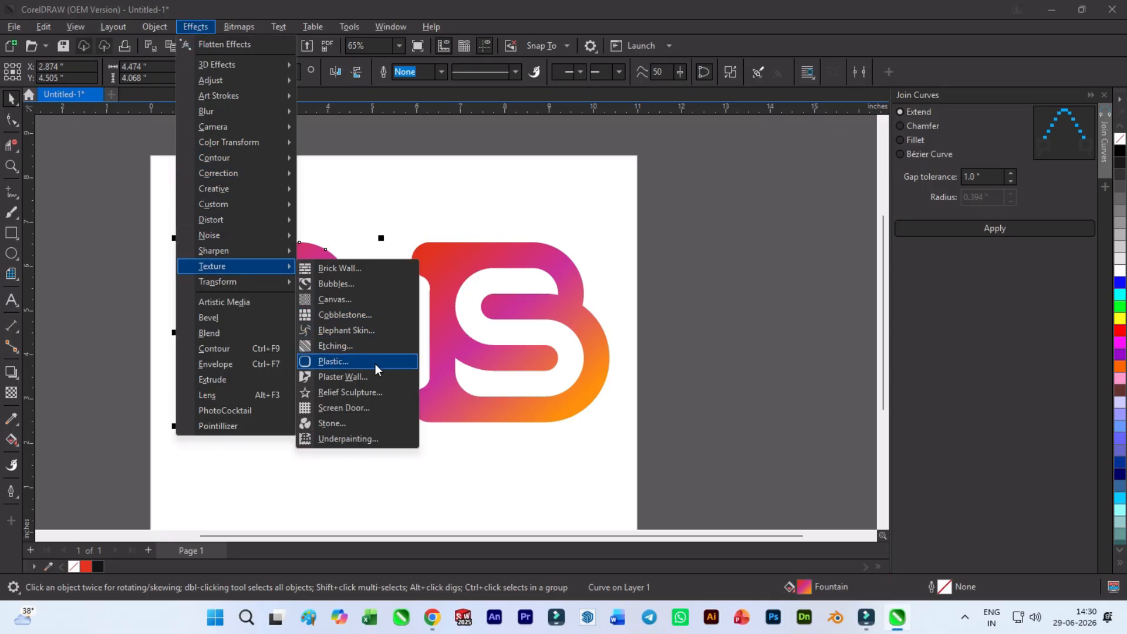
click(376, 363)
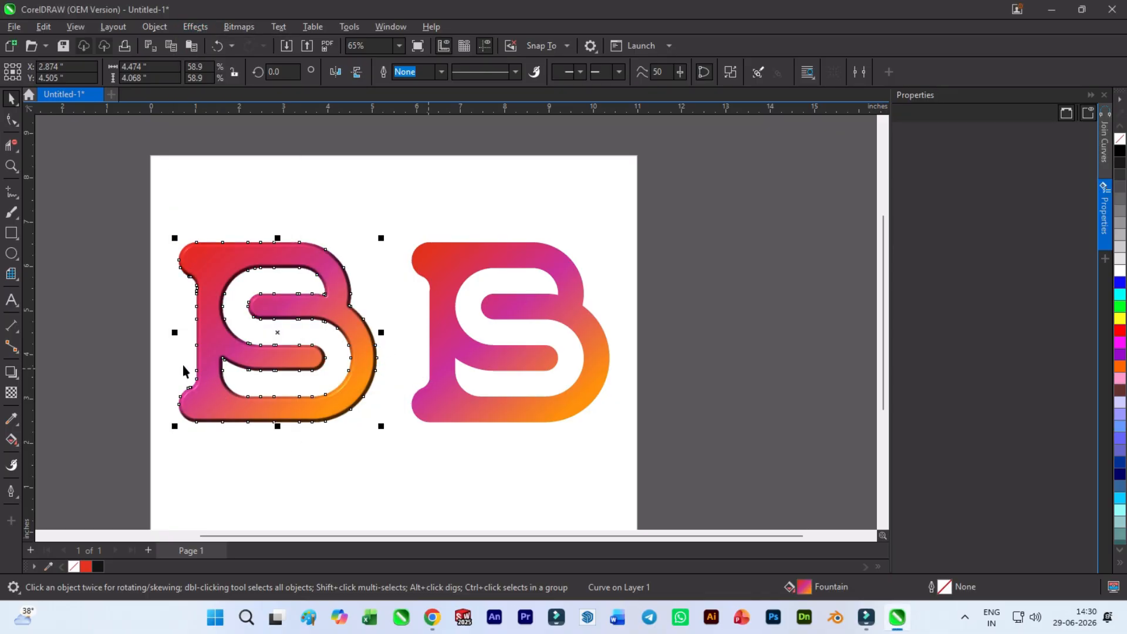
- Set the left logo's Plastic effect to Highlight 5 and Depth 23
scroll(179, 345, up, 4)
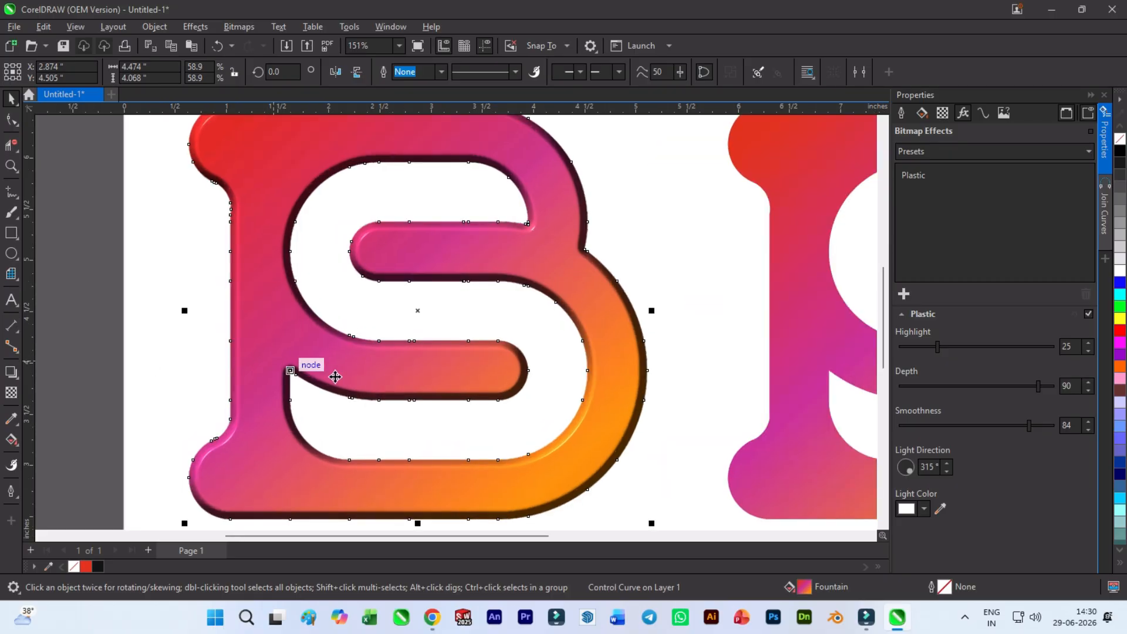
click(934, 386)
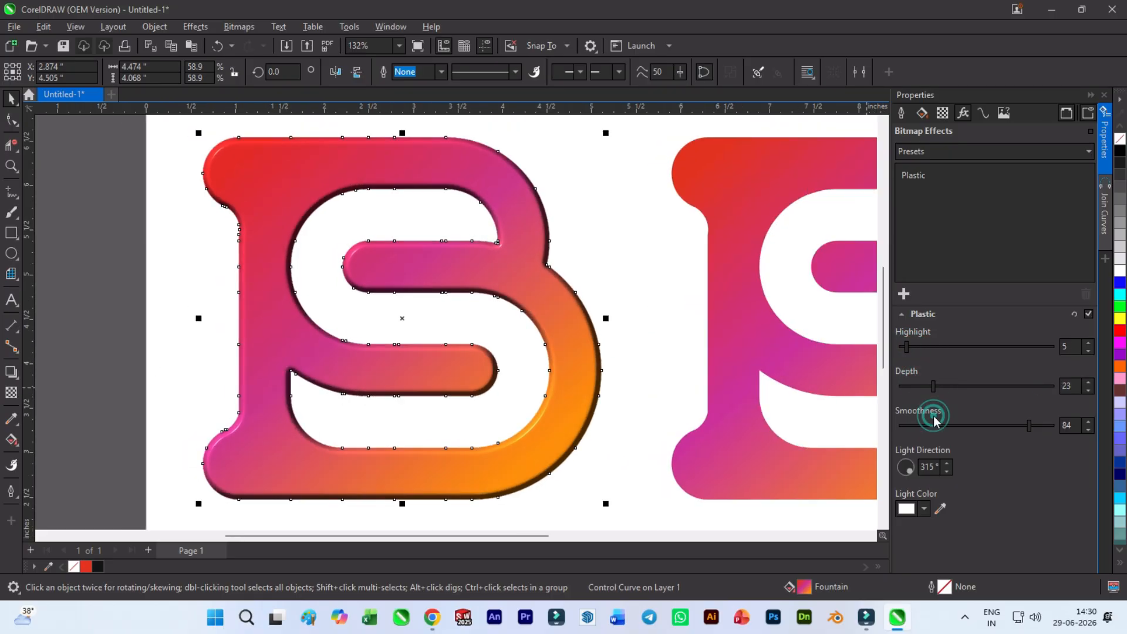
click(1106, 100)
- Try the Plastic texture effect on the right logo copy and undo it
scroll(528, 264, right, 4)
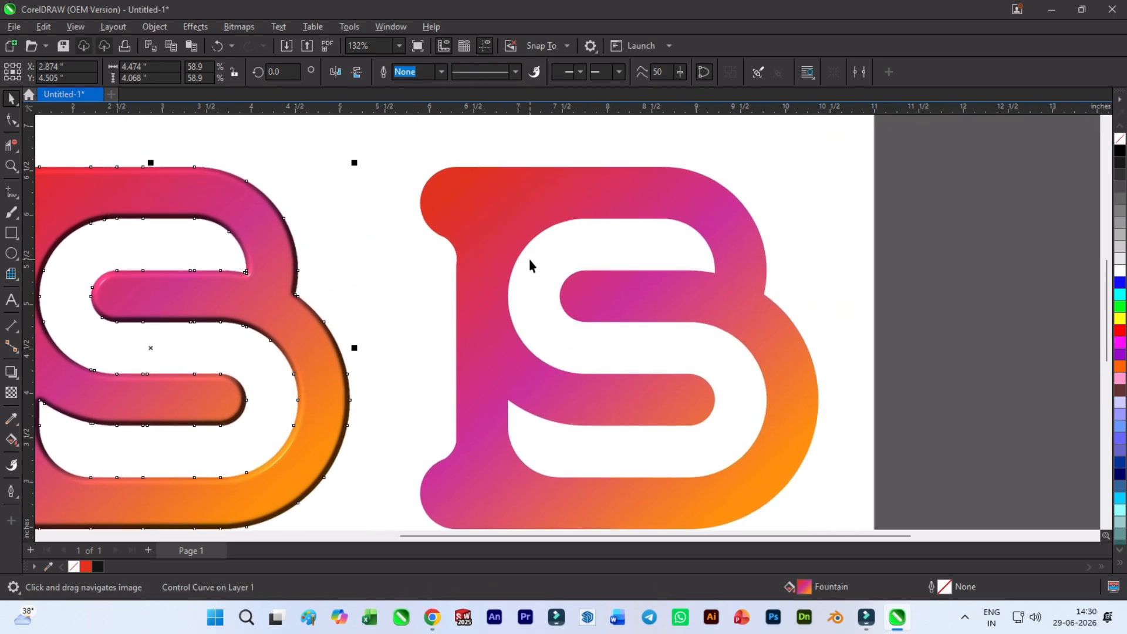
click(464, 170)
click(196, 27)
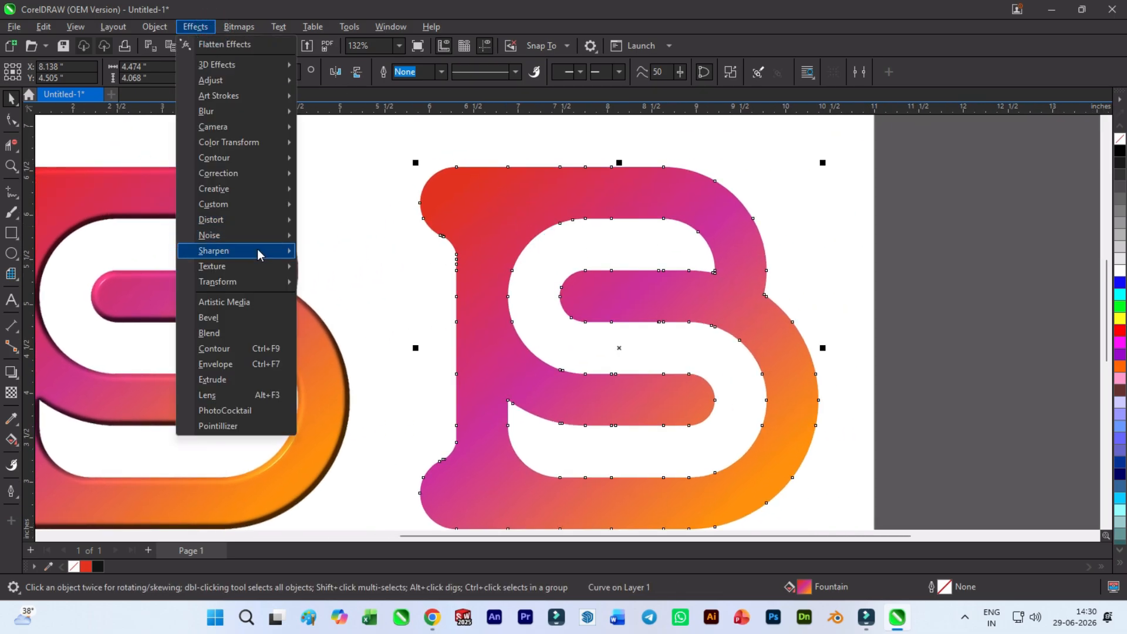
mouse_move(264, 270)
click(352, 365)
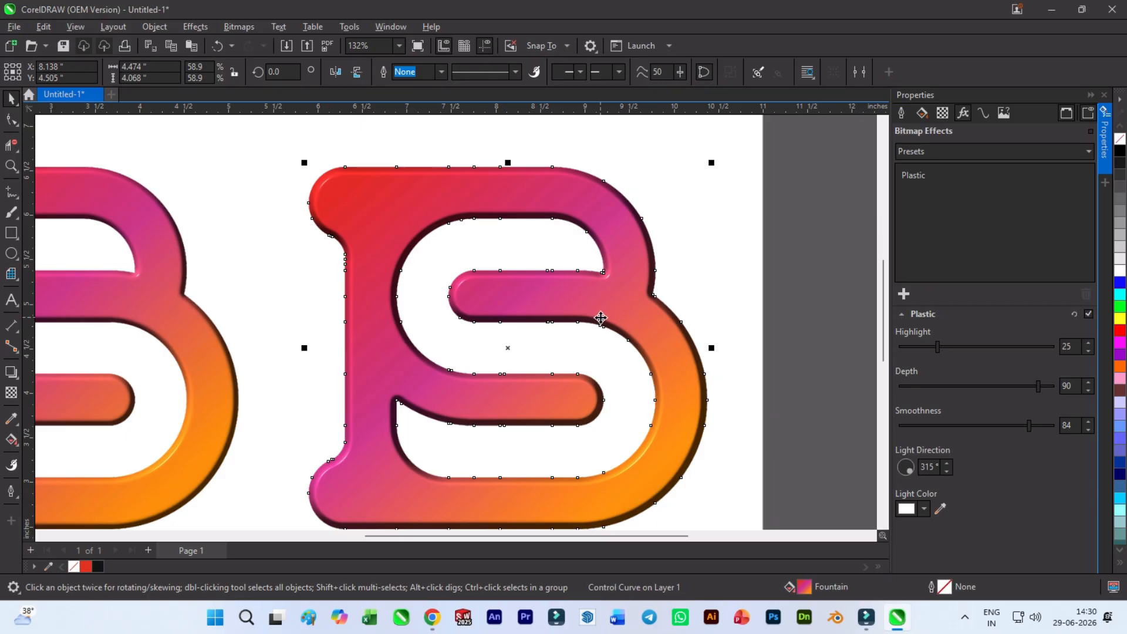
scroll(600, 319, down, 1)
key(ctrl+z)
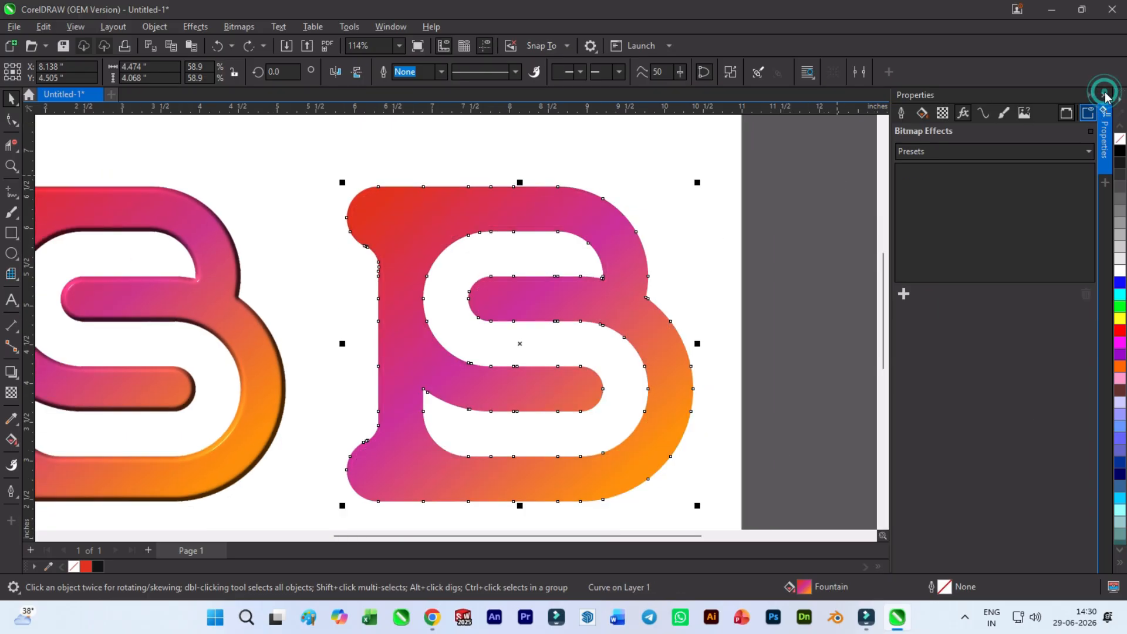
click(1104, 95)
- Apply the Elephant Skin texture effect to the right logo copy and set its color to light grey
click(211, 28)
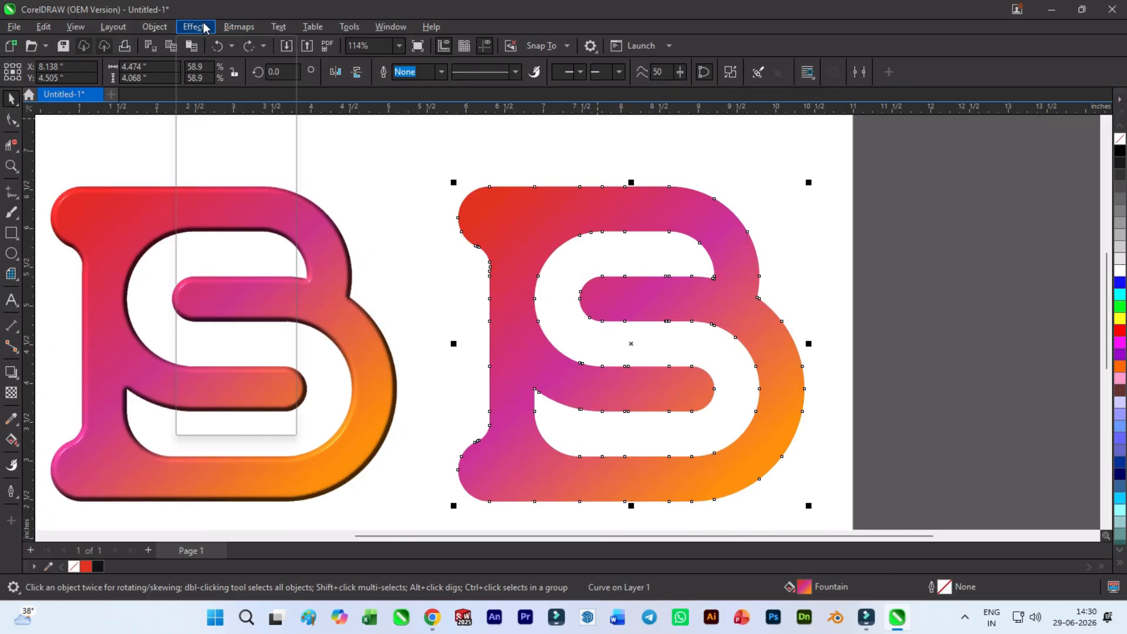
click(259, 264)
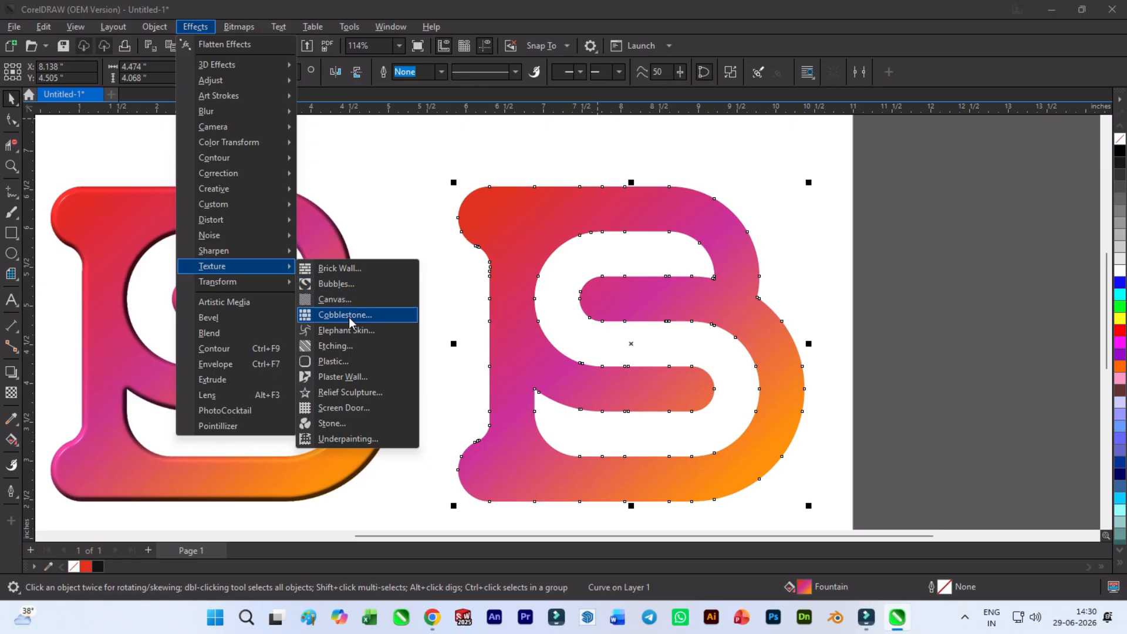
click(350, 327)
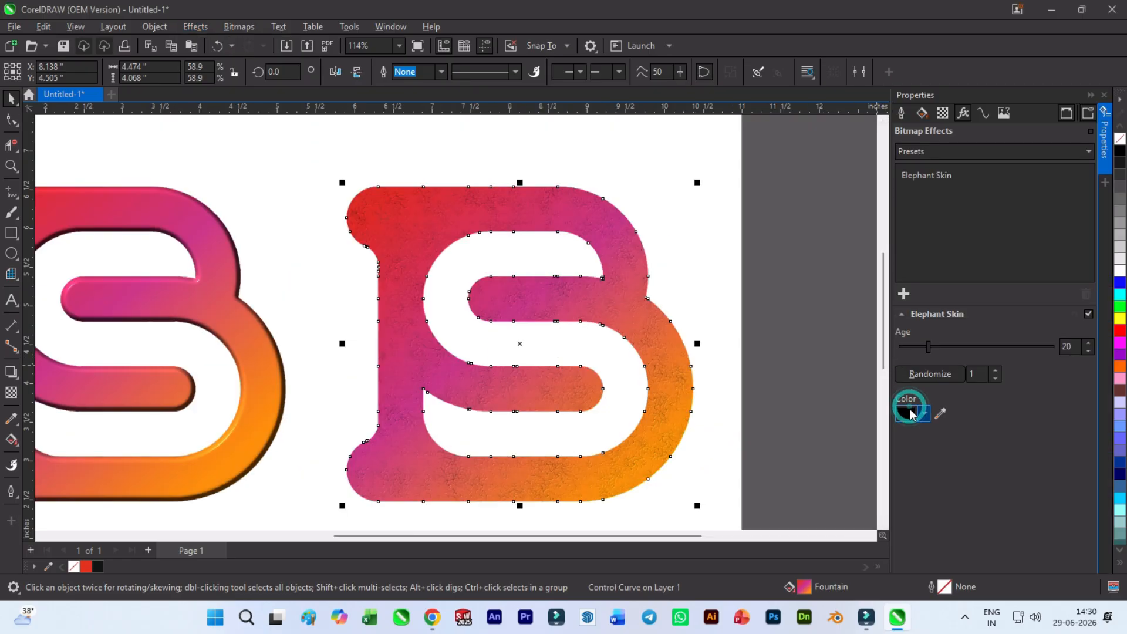
click(911, 409)
drag(928, 305, 890, 227)
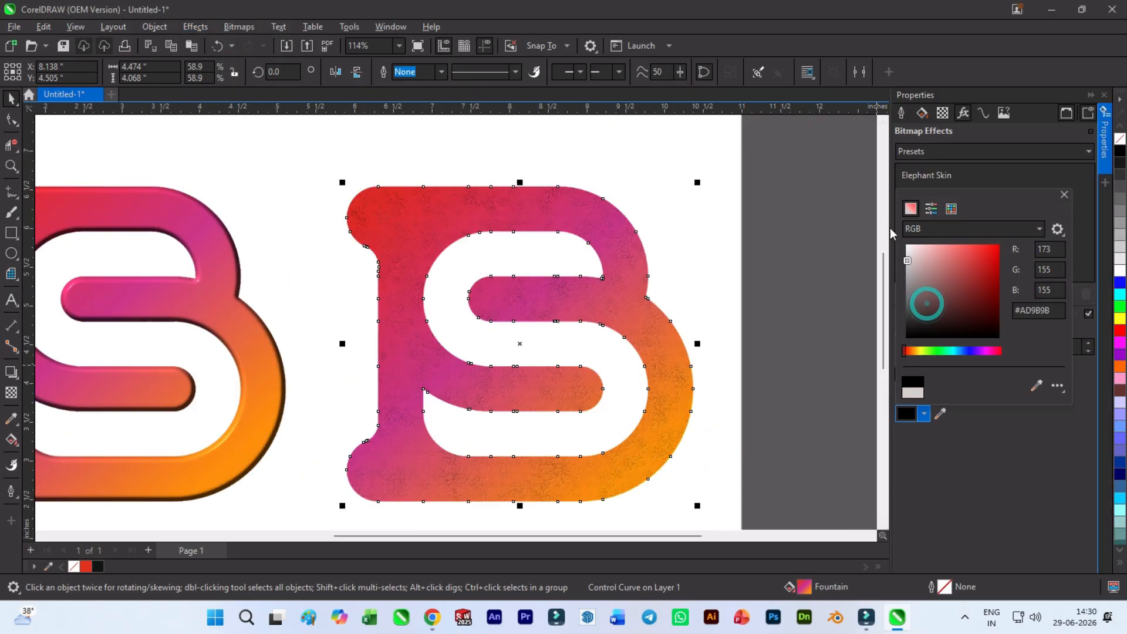
click(830, 180)
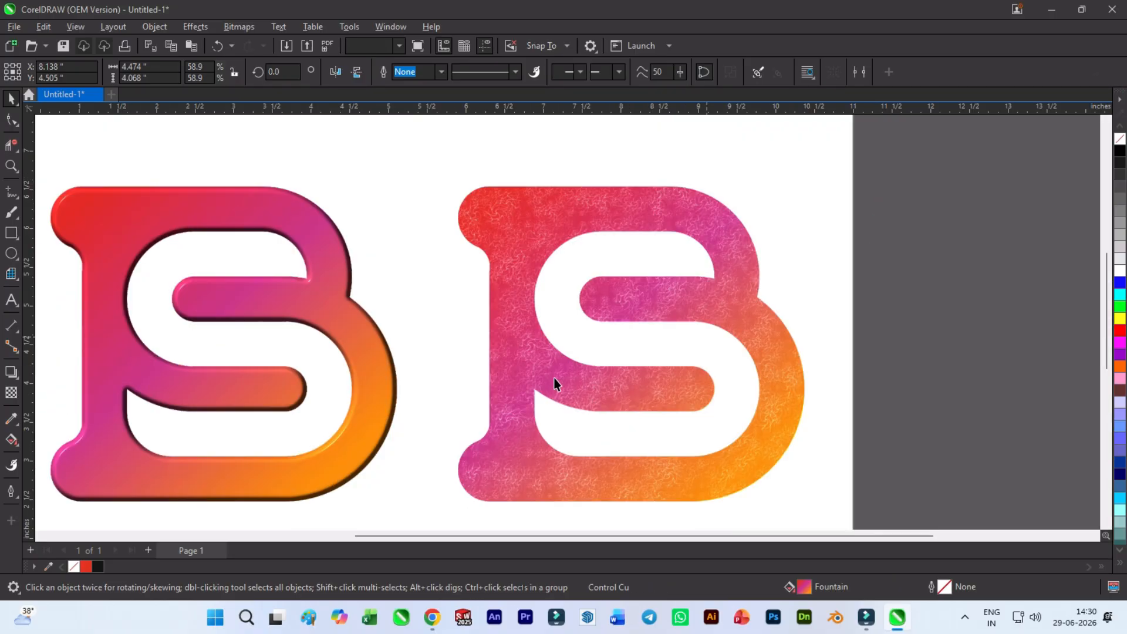